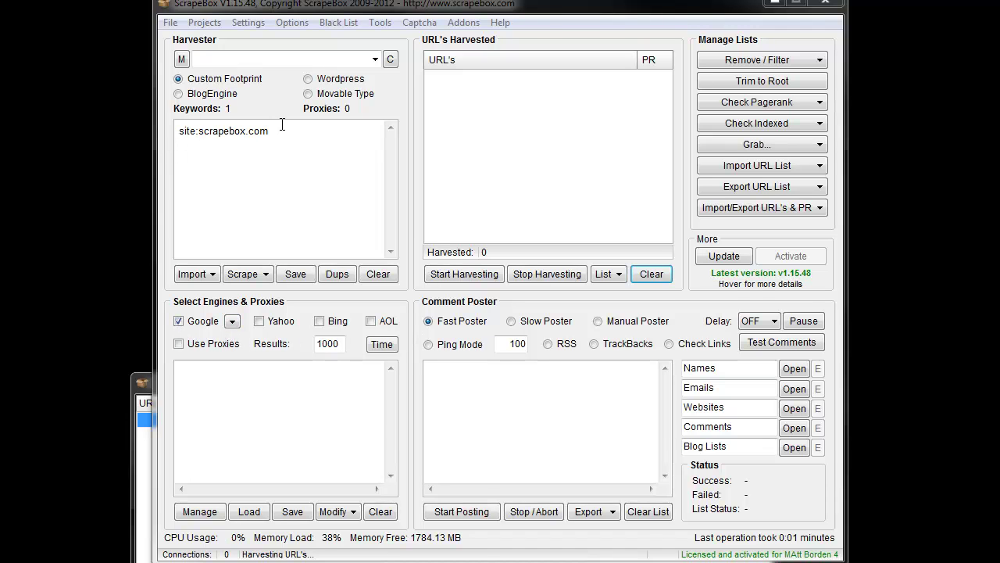
# Harvest Google results for site:scrapebox.com without proxies, collecting 75 URLs, and close the stats.
pyautogui.moveTo(286, 130); pyautogui.dragTo(199, 132)
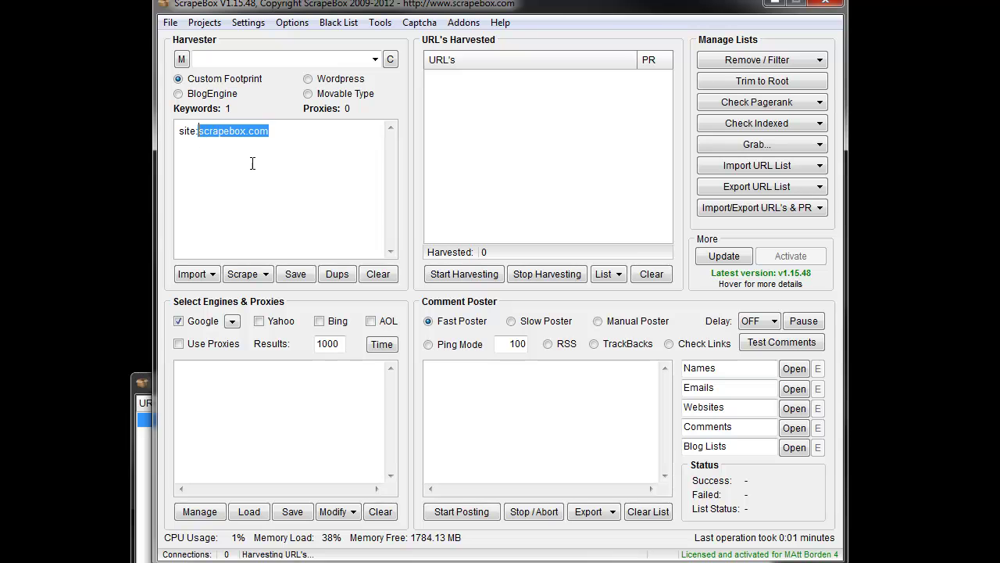
pyautogui.click(263, 167)
pyautogui.click(472, 276)
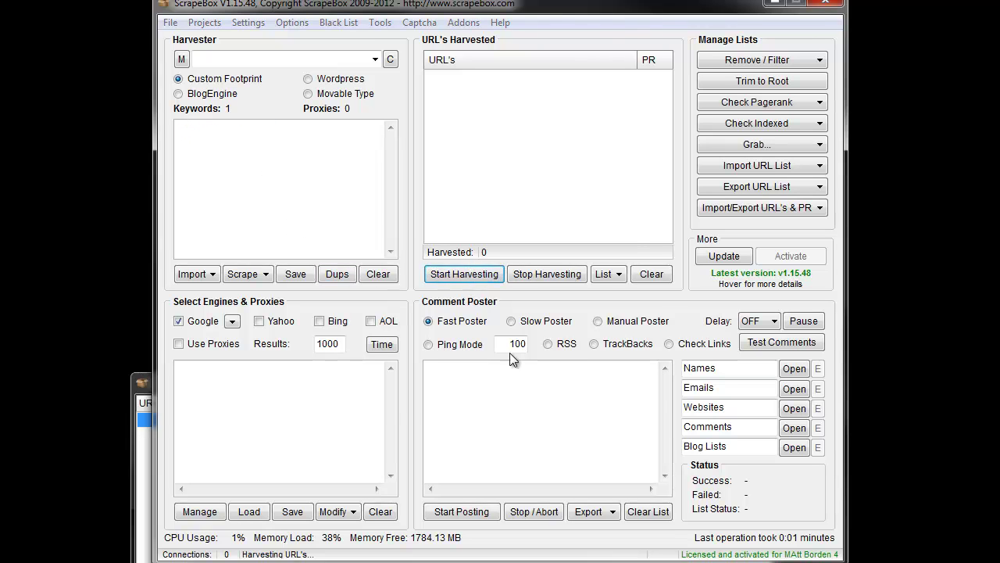
pyautogui.click(547, 376)
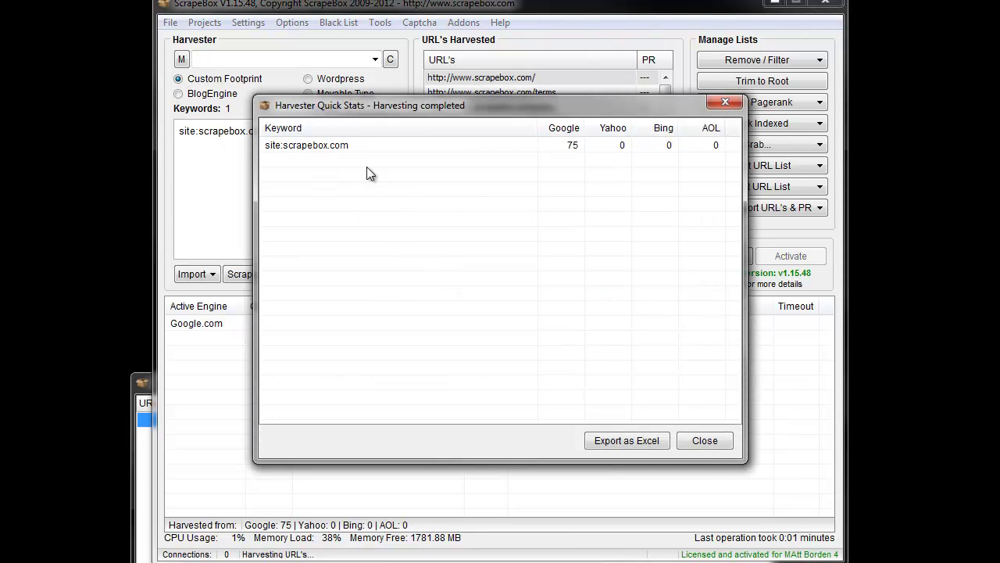
pyautogui.click(703, 440)
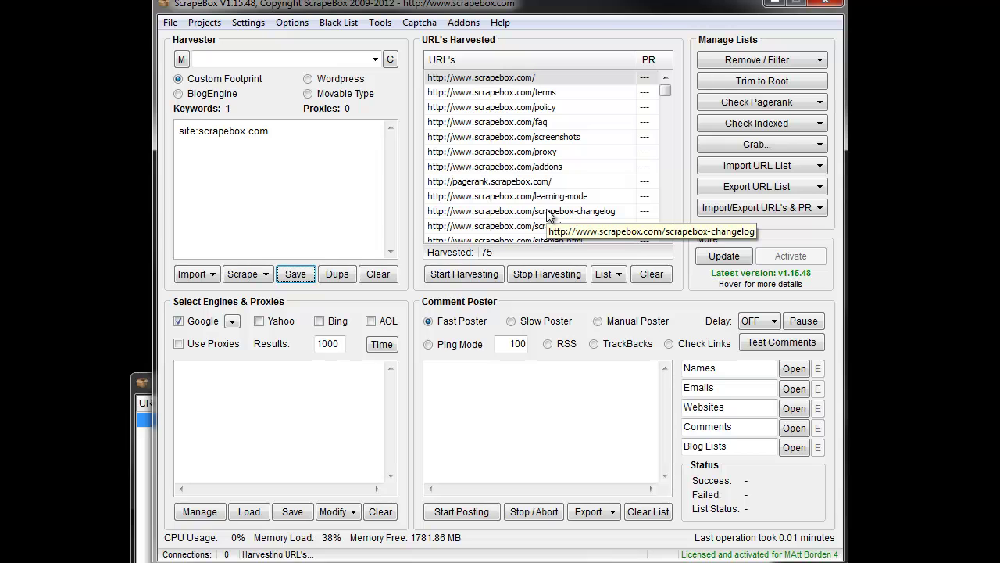
# Export the 75 harvested URLs as an HTML file named sitemap.
pyautogui.click(762, 189)
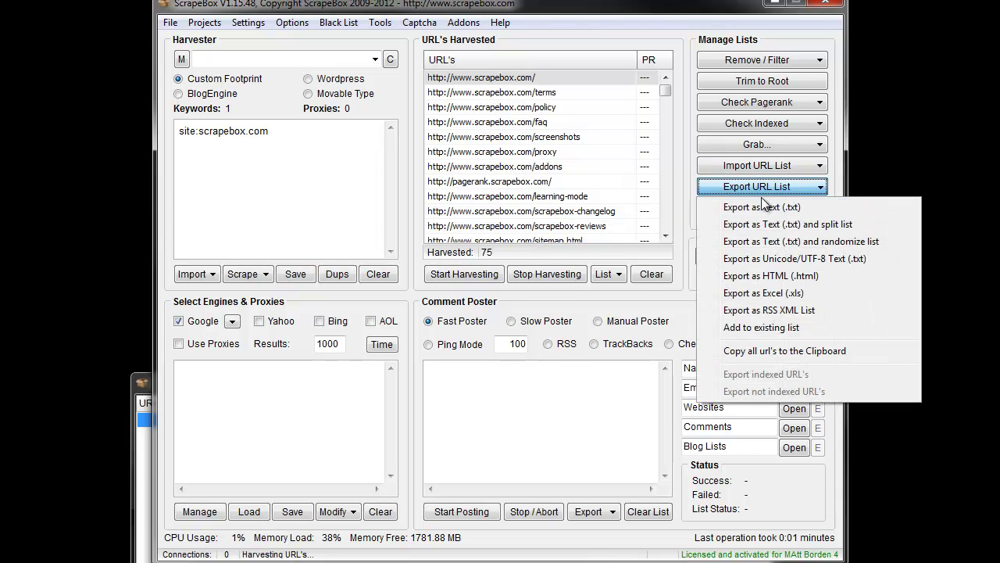
pyautogui.click(785, 277)
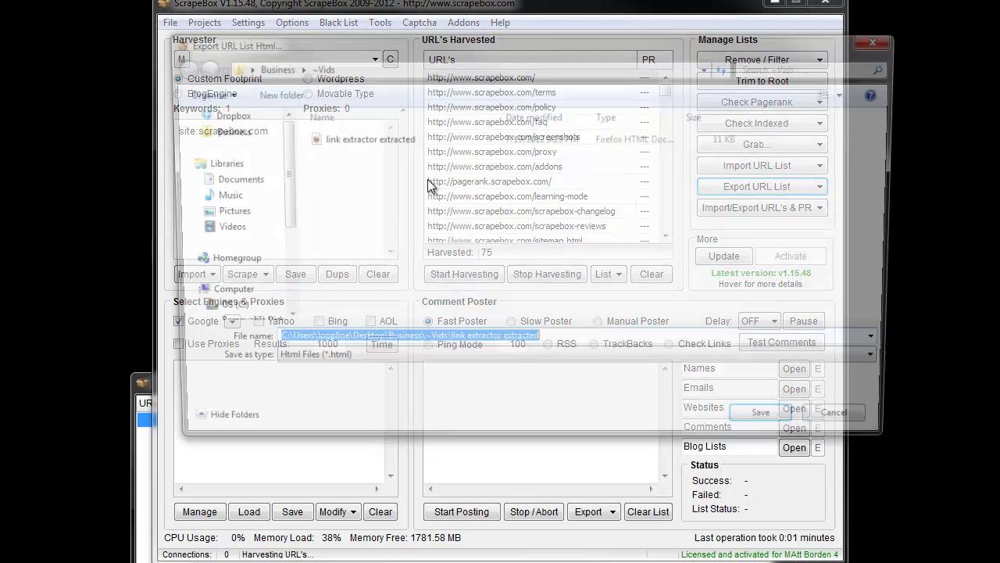
pyautogui.write('s')
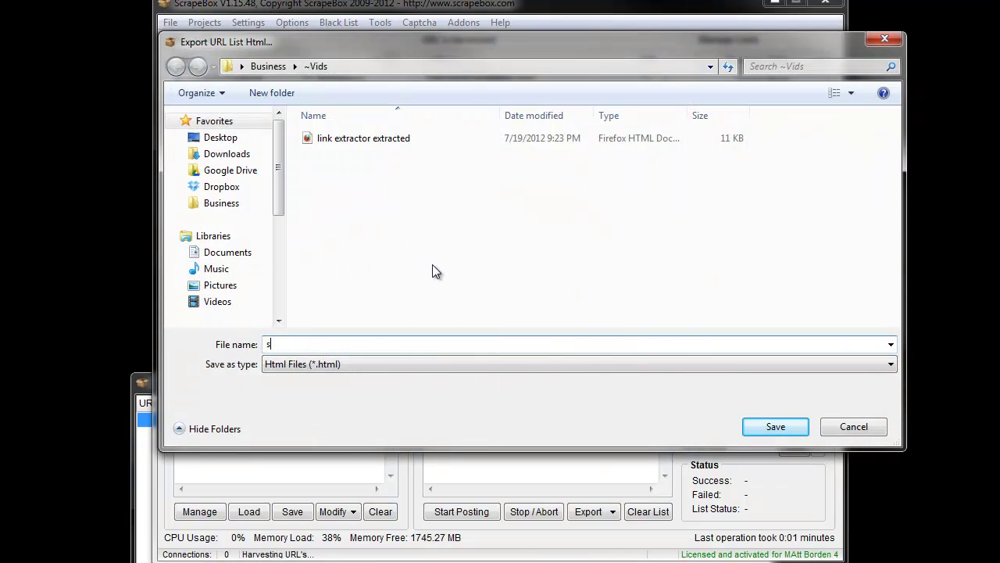
pyautogui.write('itemap')
pyautogui.press('Return')
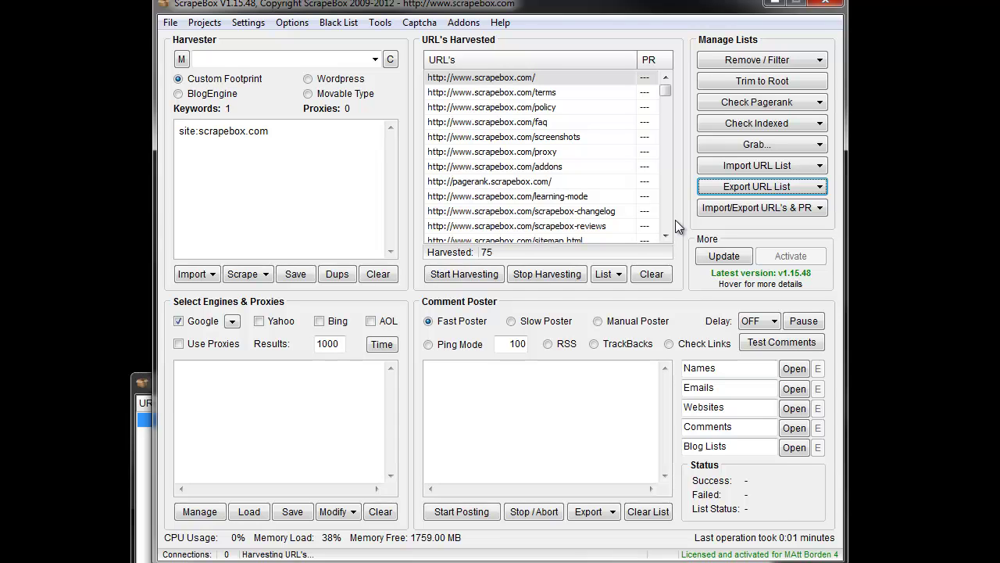
# Close the Link Extractor window.
pyautogui.moveTo(405, 385); pyautogui.dragTo(443, 54)
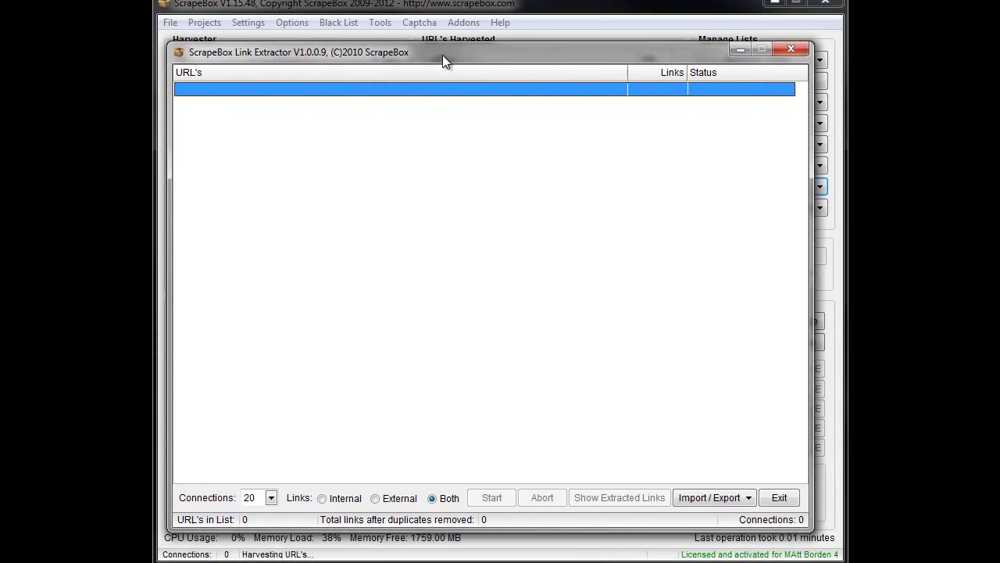
pyautogui.click(571, 9)
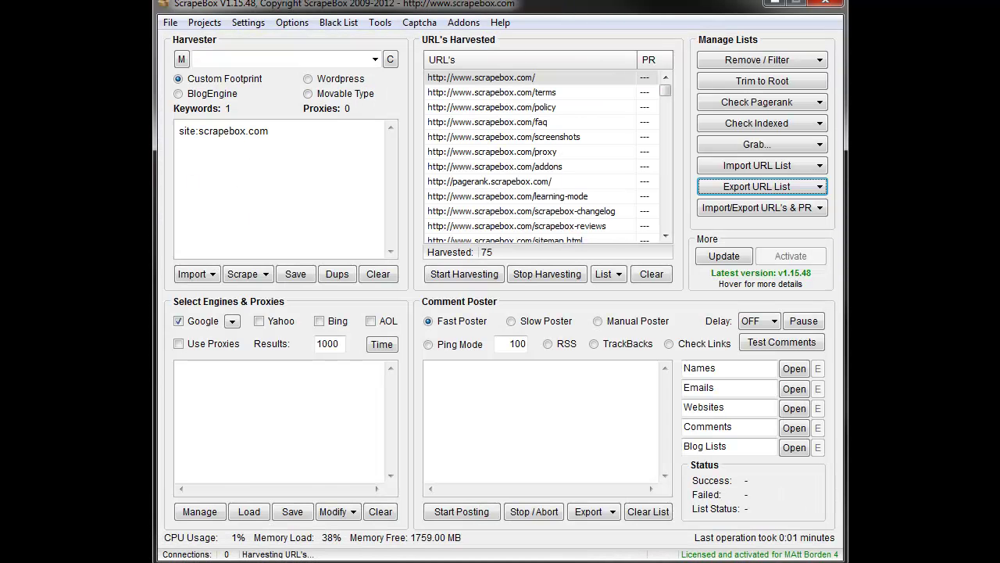
pyautogui.hotkey('alt', 'Tab')
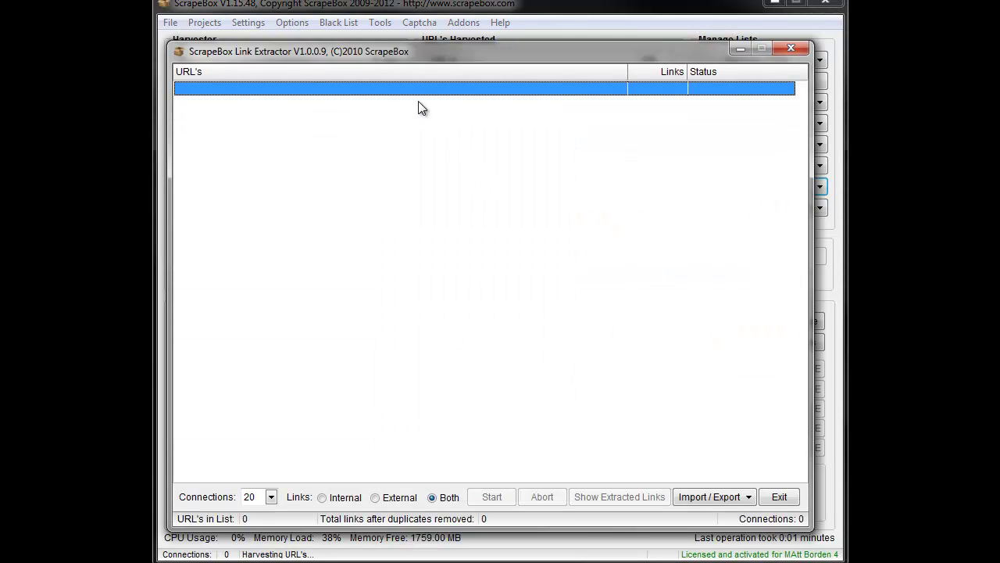
pyautogui.click(778, 497)
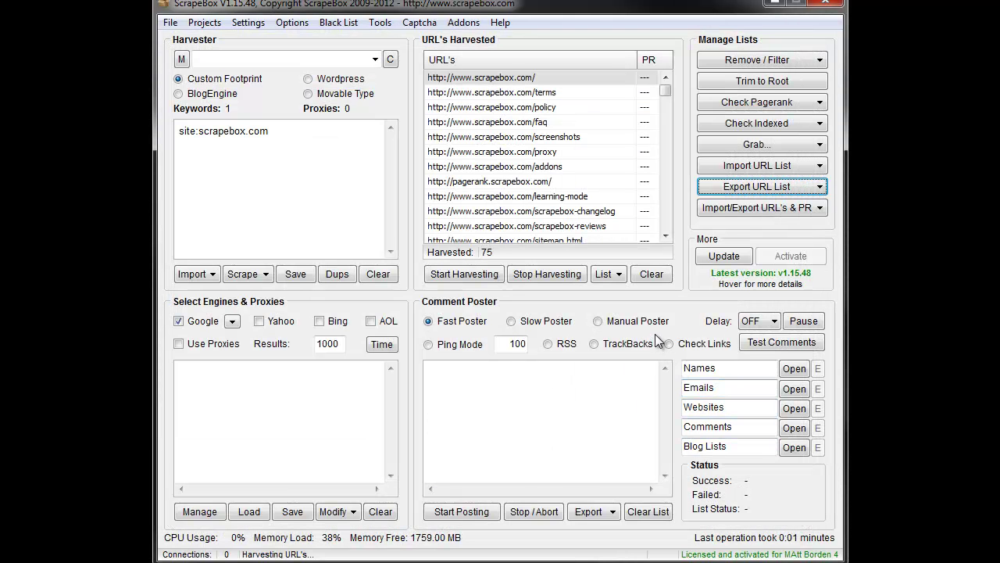
pyautogui.click(652, 273)
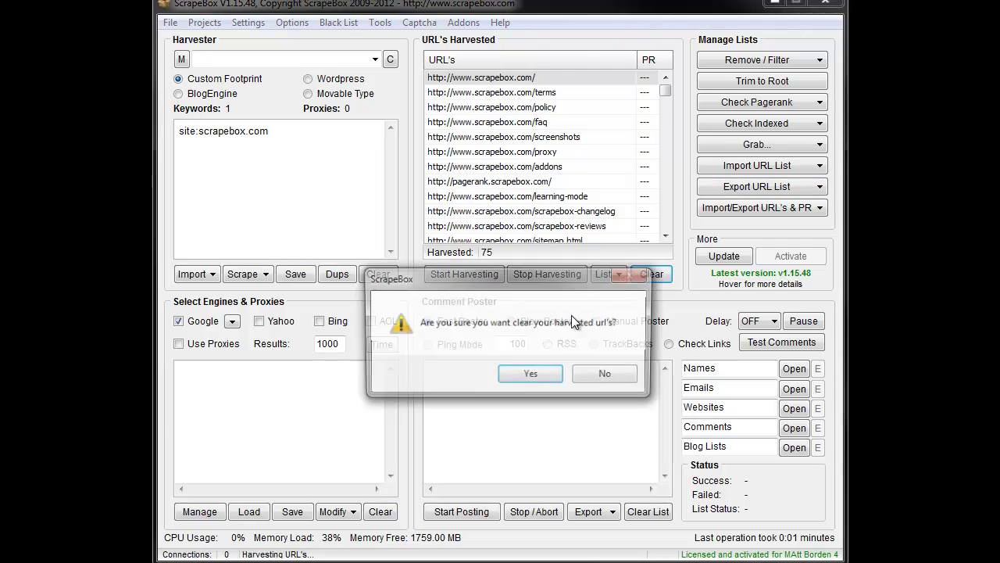
pyautogui.click(602, 373)
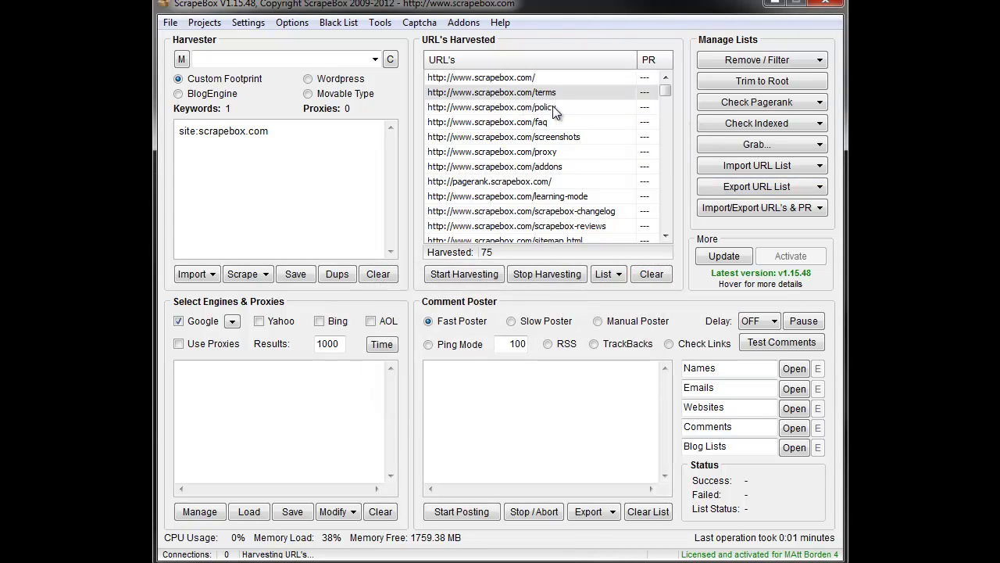
pyautogui.scroll(-15, 552, 112)
pyautogui.rightClick(575, 108)
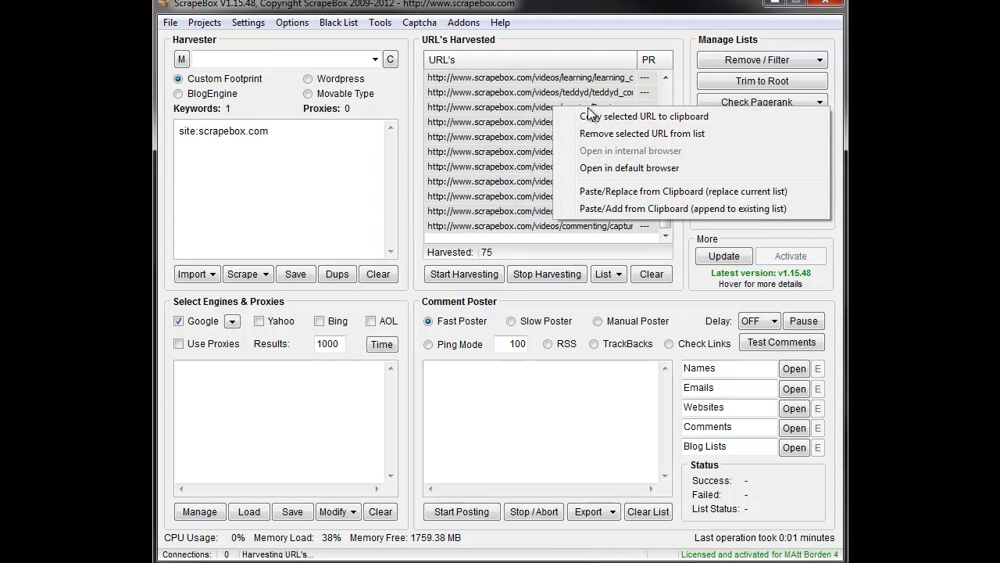
pyautogui.click(595, 133)
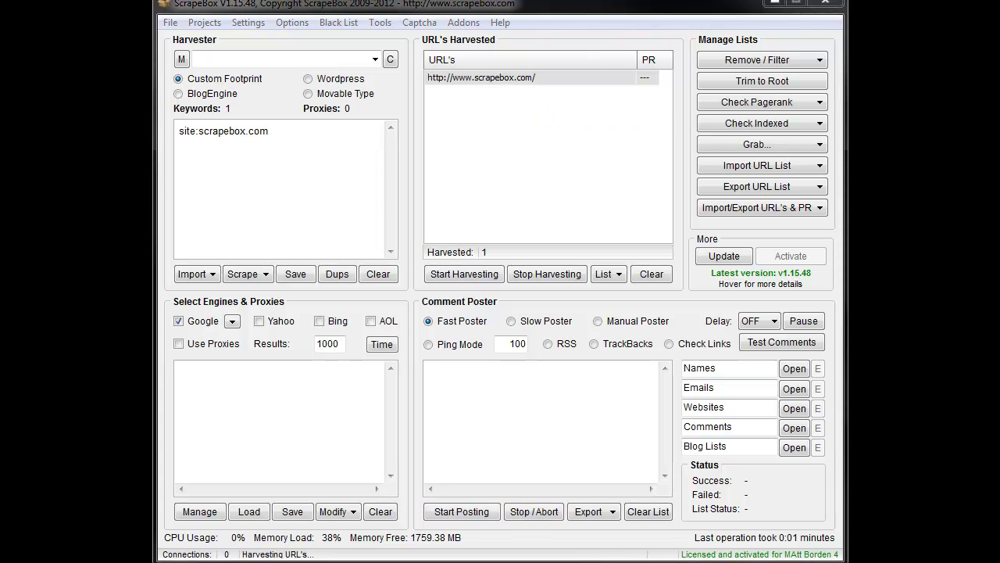
pyautogui.click(464, 22)
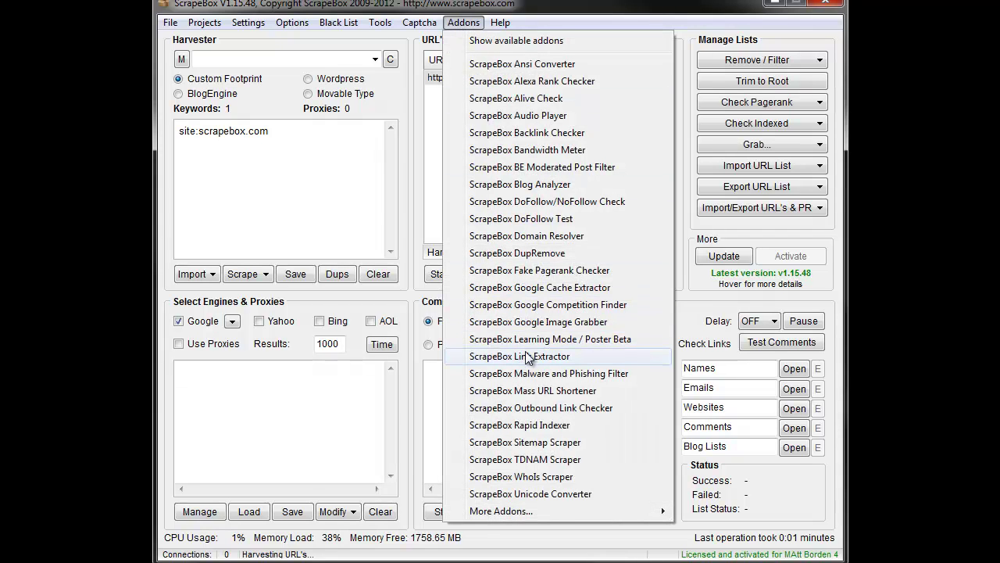
# Open the Link Extractor addon and import the harvested home page URL from ScrapeBox.
pyautogui.click(545, 357)
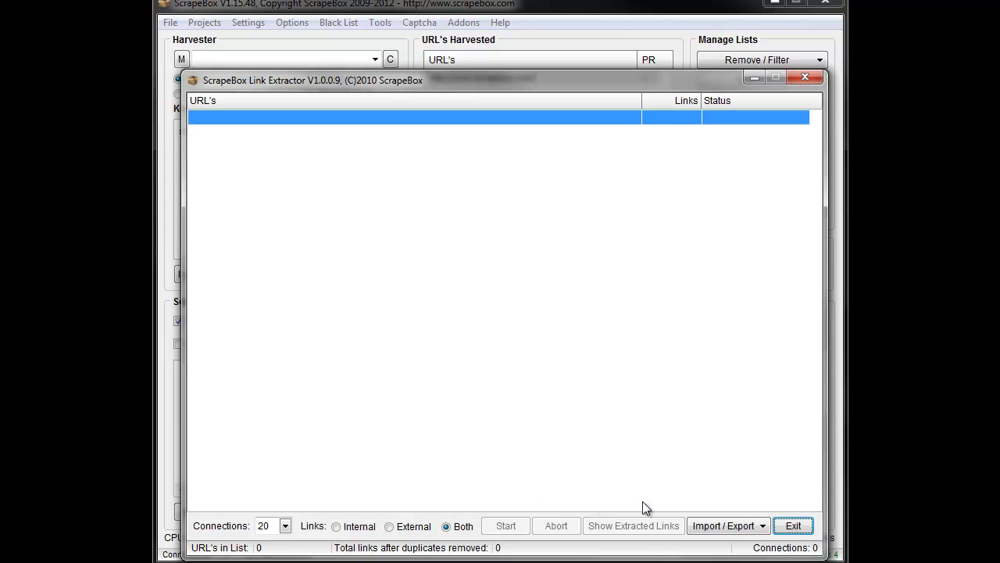
pyautogui.click(731, 527)
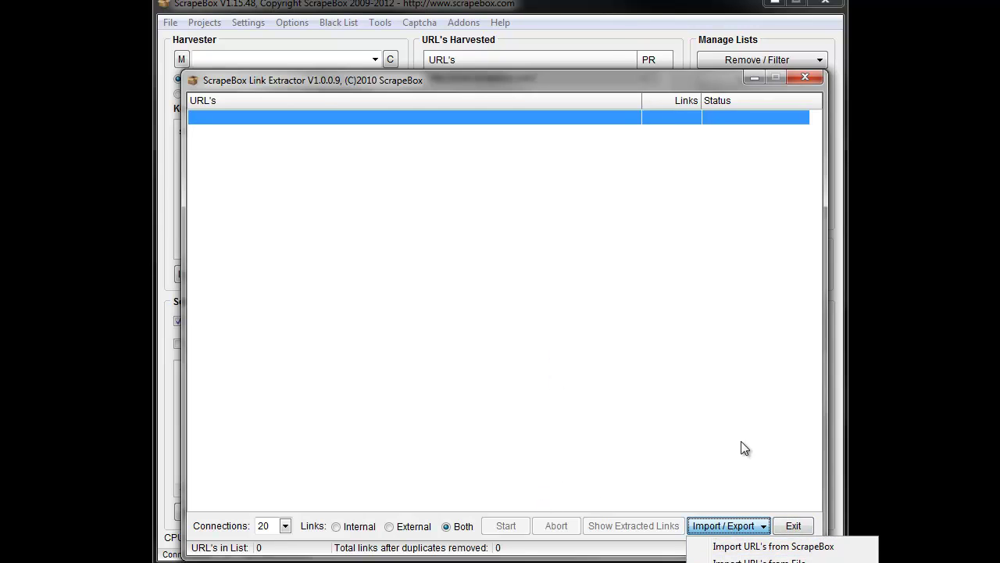
pyautogui.moveTo(594, 81); pyautogui.dragTo(576, 174)
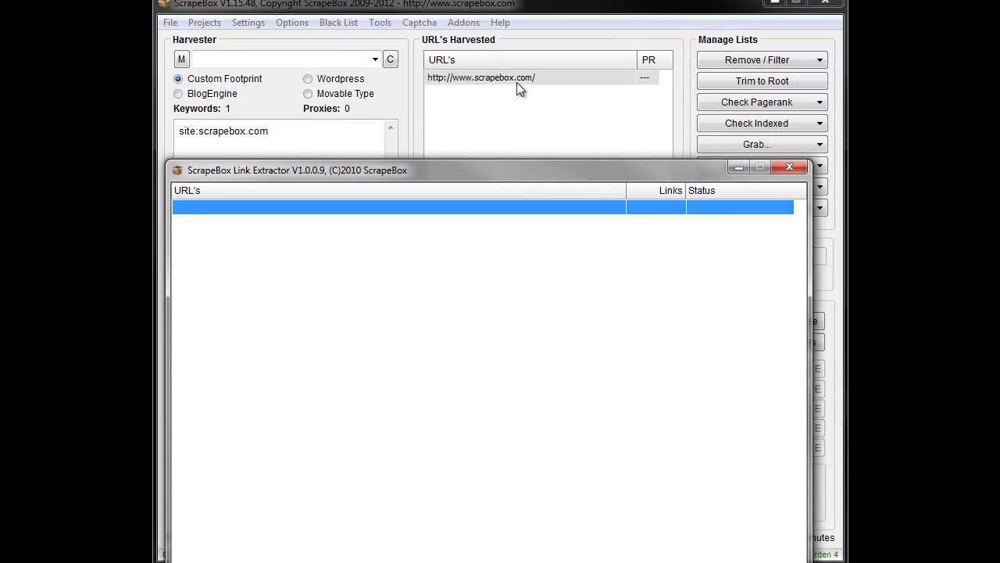
pyautogui.moveTo(511, 171); pyautogui.dragTo(523, 39)
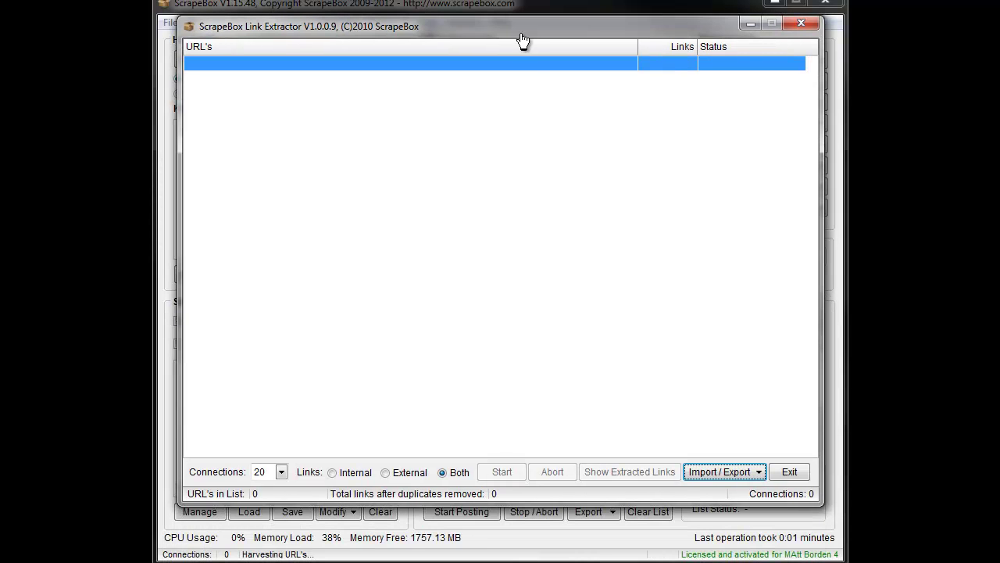
pyautogui.click(730, 472)
pyautogui.click(729, 489)
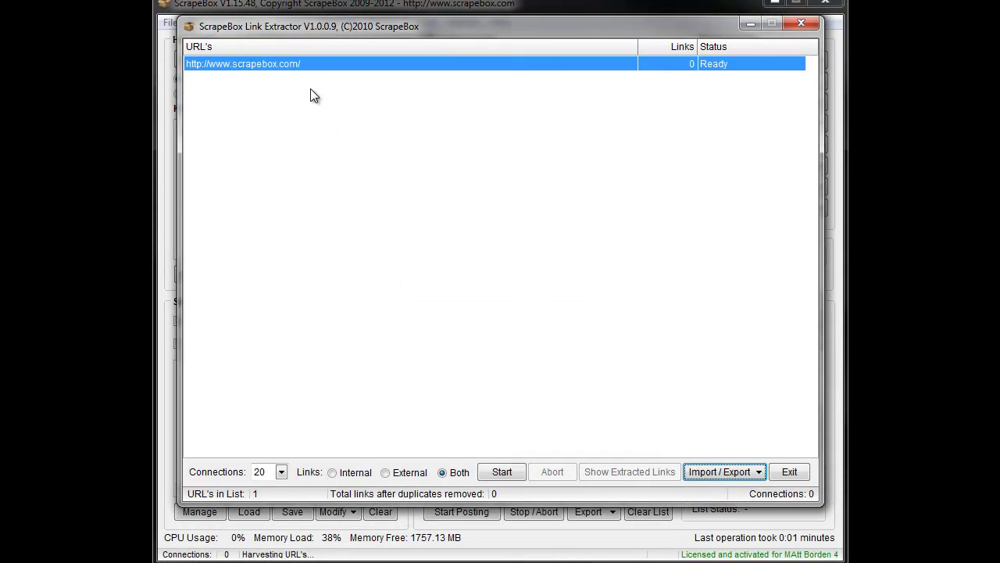
# Restrict extraction to internal links, set 7 connections, and extract 13 links.
pyautogui.click(355, 473)
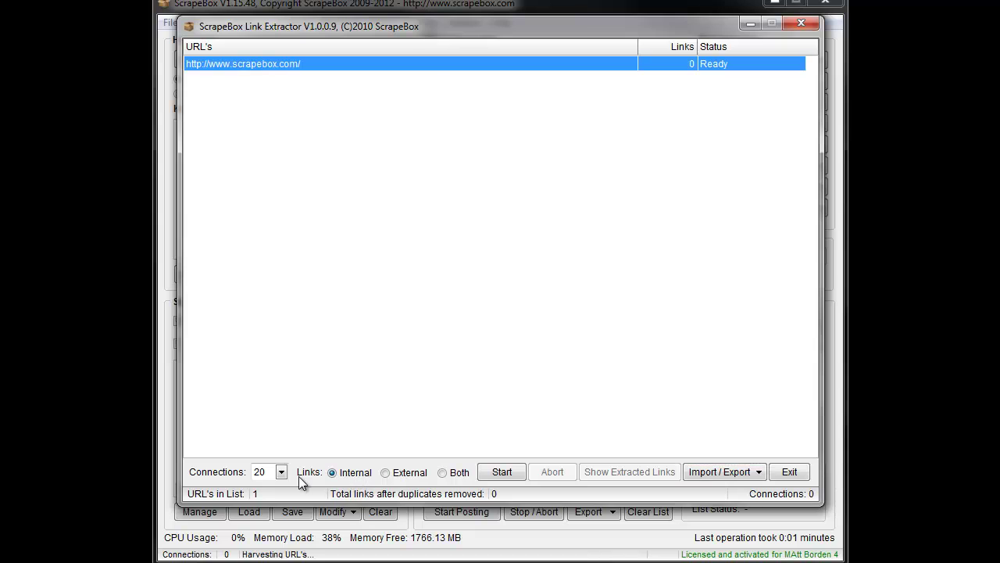
pyautogui.click(283, 472)
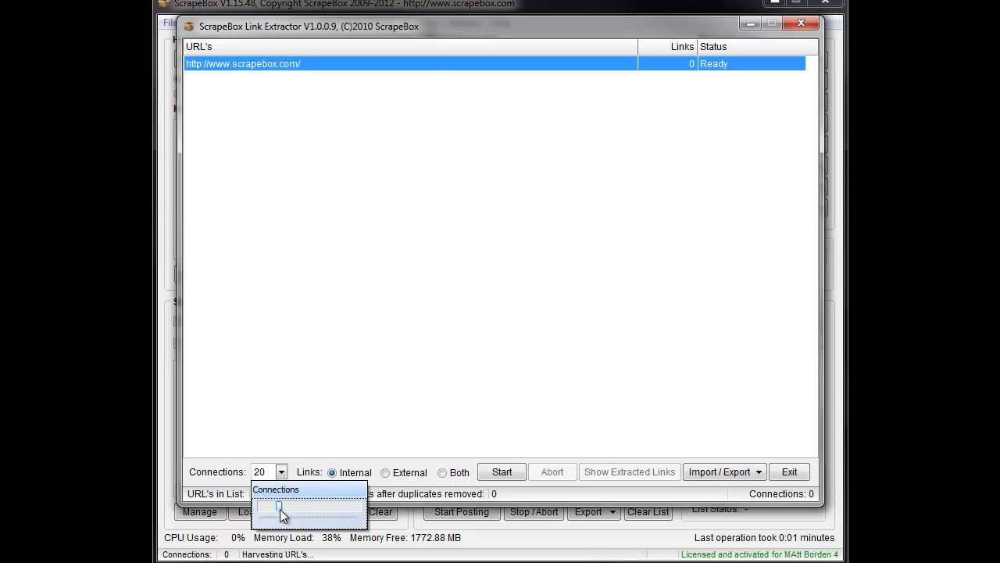
pyautogui.moveTo(281, 508); pyautogui.dragTo(383, 509)
pyautogui.moveTo(382, 508); pyautogui.dragTo(249, 515)
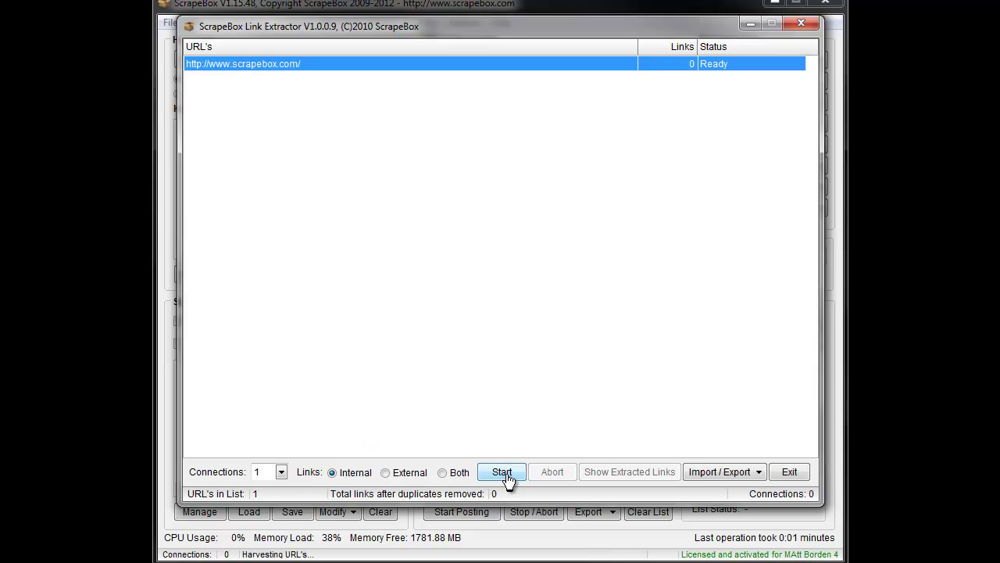
pyautogui.click(282, 472)
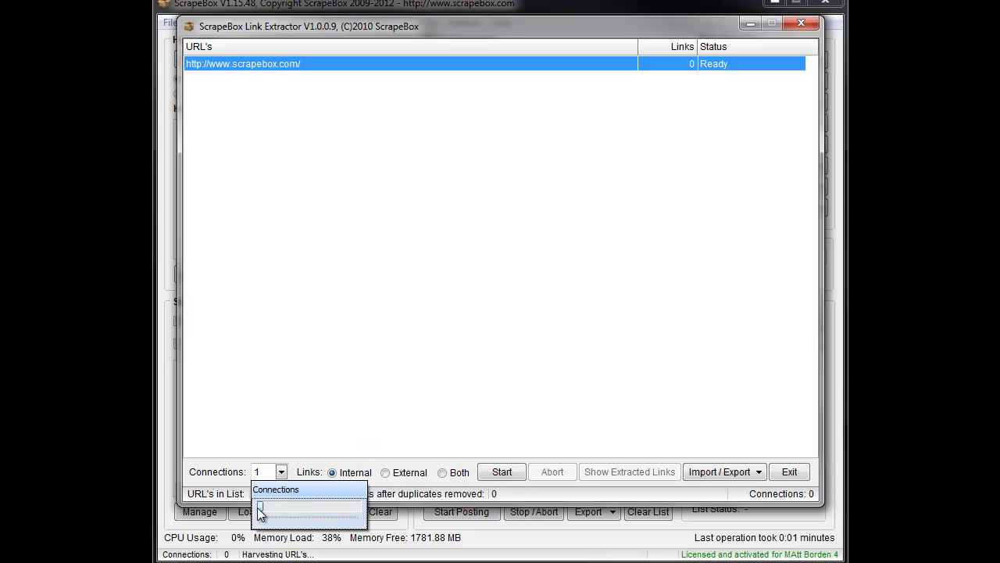
pyautogui.moveTo(261, 512); pyautogui.dragTo(268, 513)
pyautogui.click(500, 472)
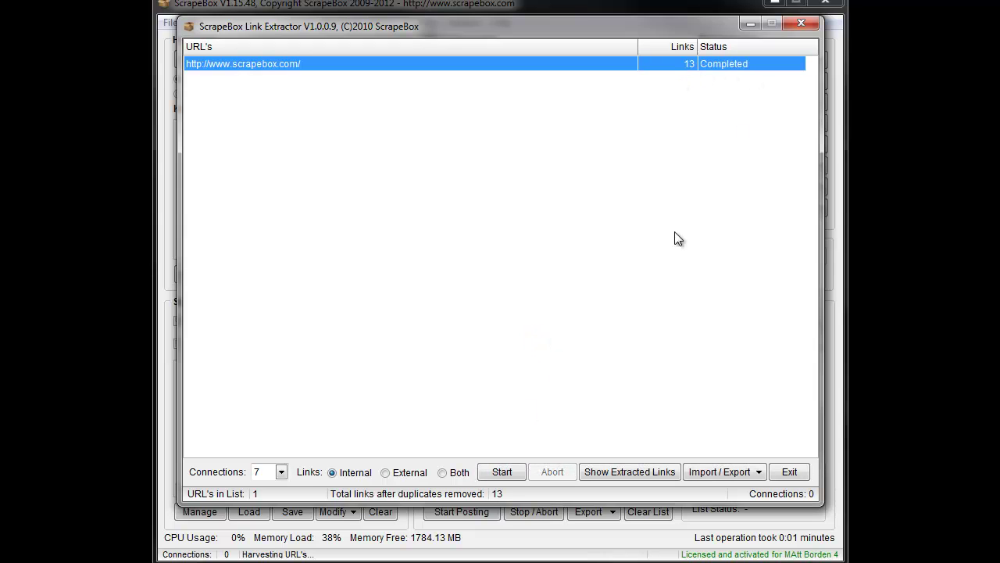
pyautogui.click(707, 474)
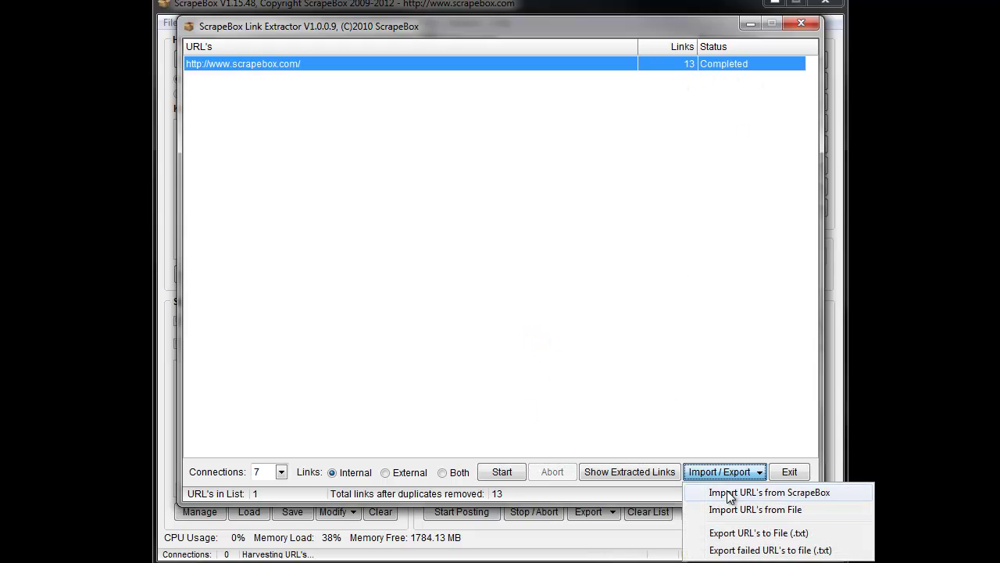
# Export the 13 extracted links to a file named round1 in the ~Vids folder.
pyautogui.click(766, 533)
pyautogui.click(252, 211)
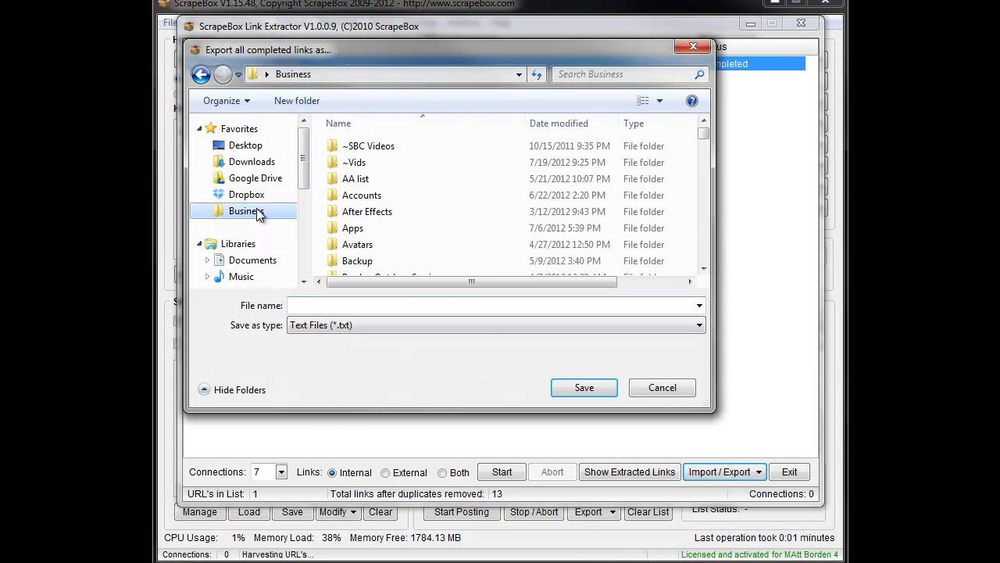
pyautogui.doubleClick(357, 165)
pyautogui.click(359, 308)
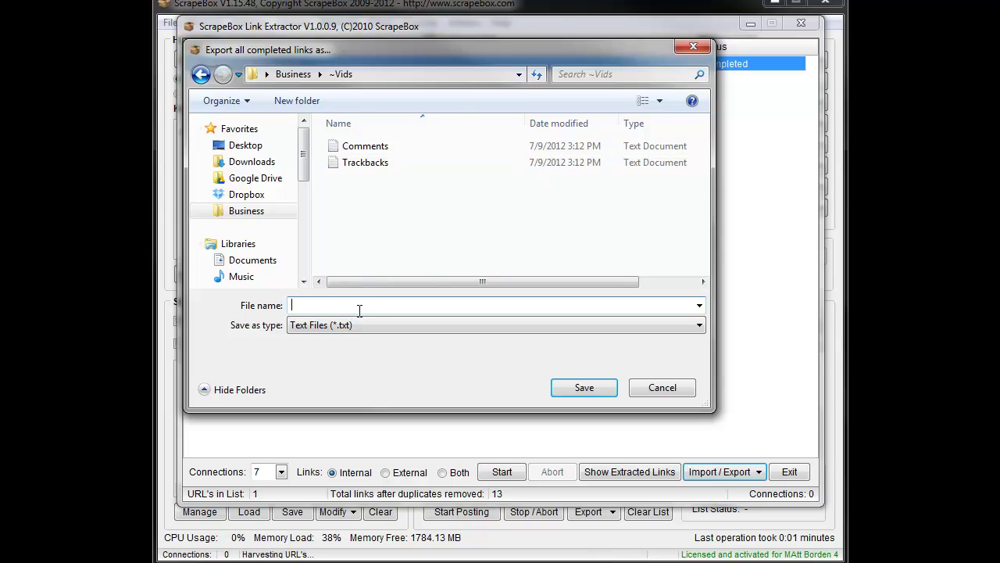
pyautogui.write('round1')
pyautogui.press('Return')
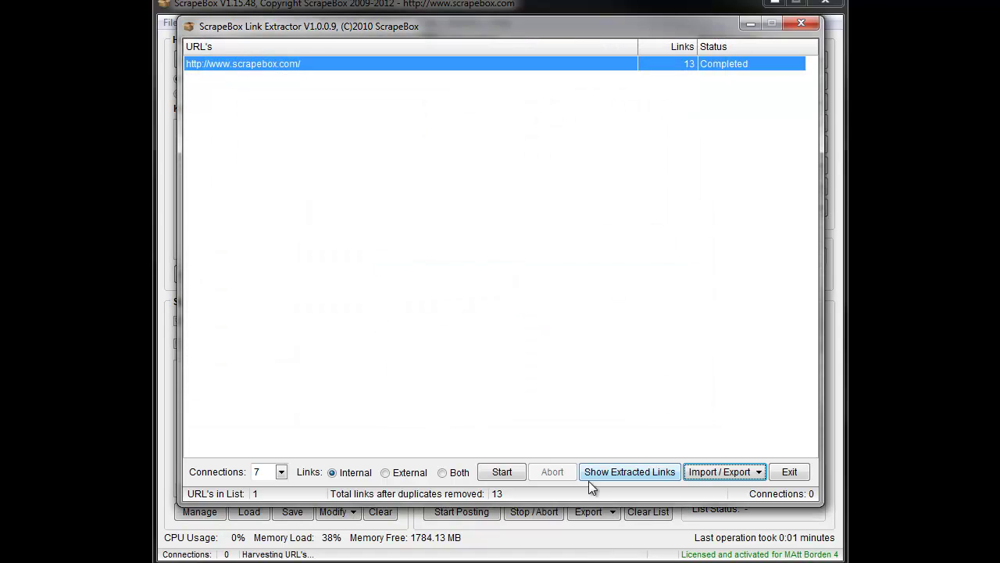
# Import the round 1 file and crawl its 13 URLs for links.
pyautogui.click(726, 471)
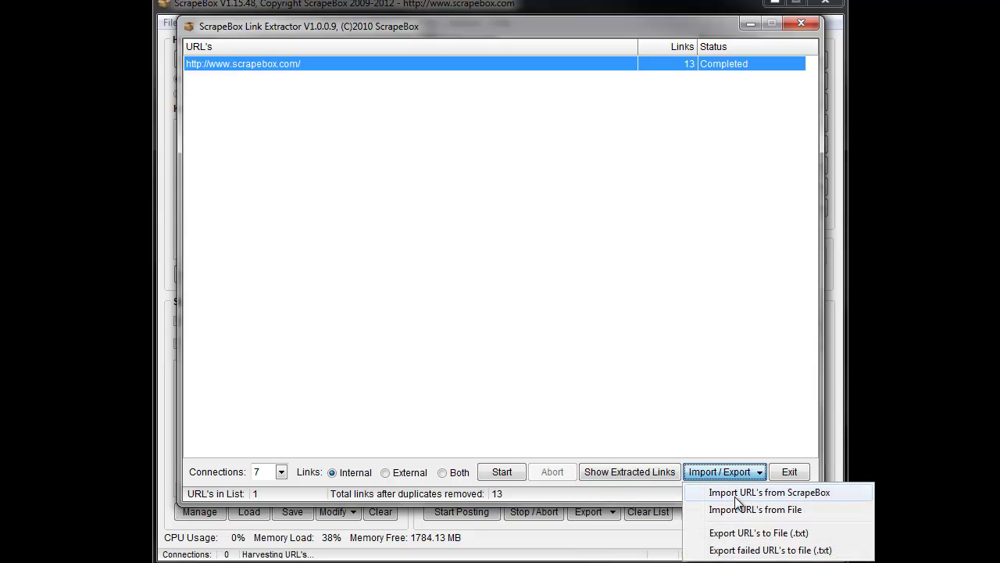
pyautogui.click(740, 509)
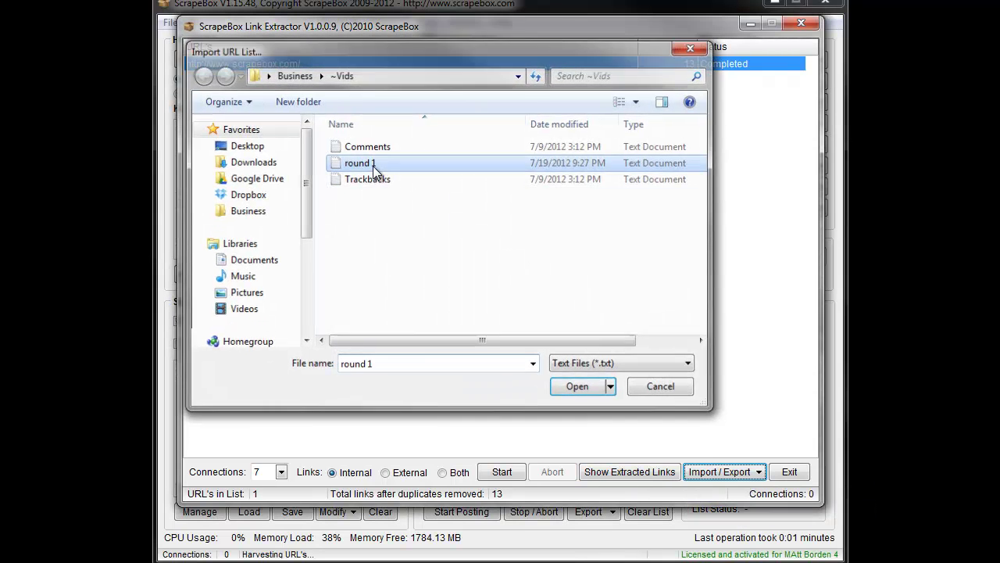
pyautogui.doubleClick(377, 165)
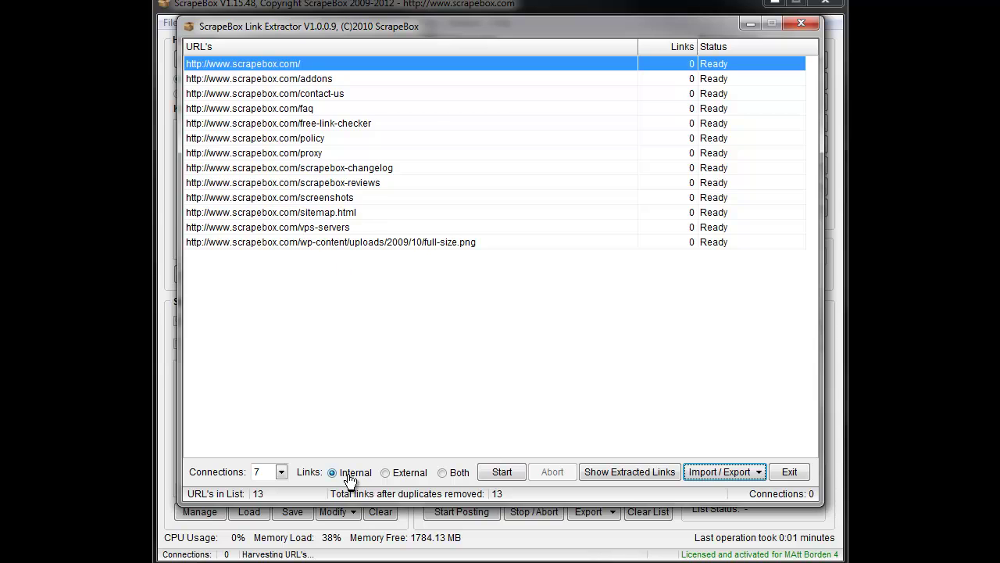
pyautogui.click(501, 473)
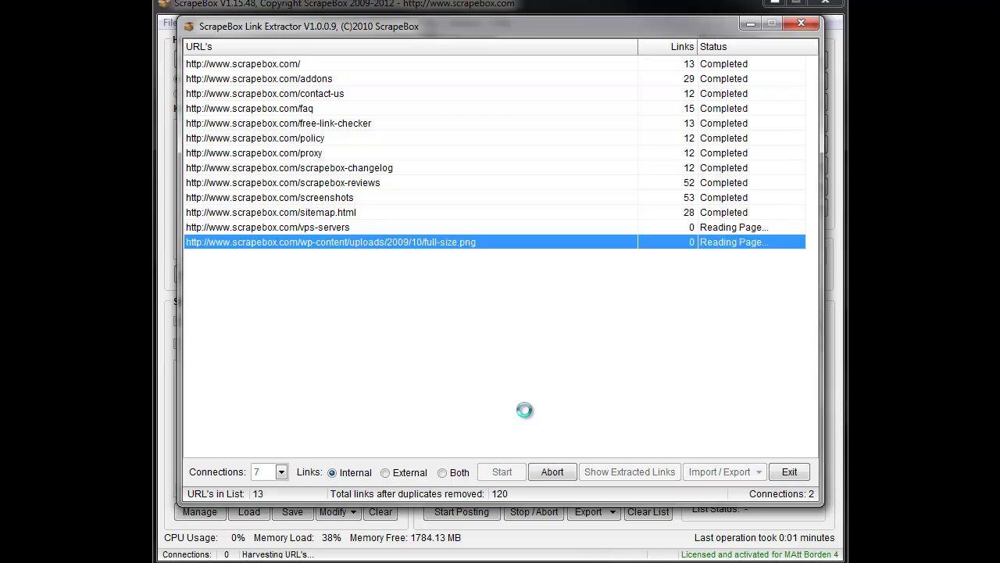
# Export the resulting 122 links to a file named round 2.
pyautogui.click(713, 477)
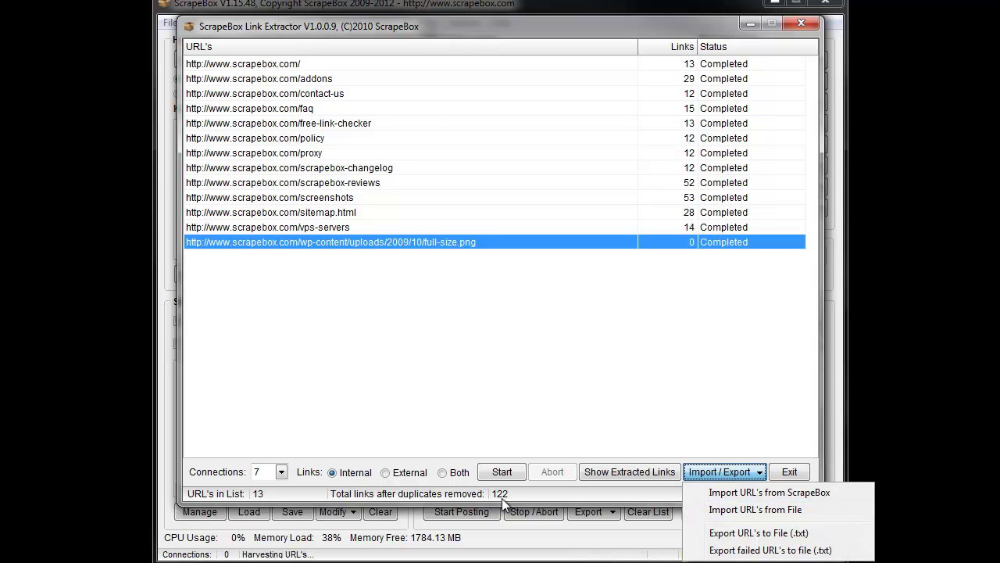
pyautogui.click(737, 533)
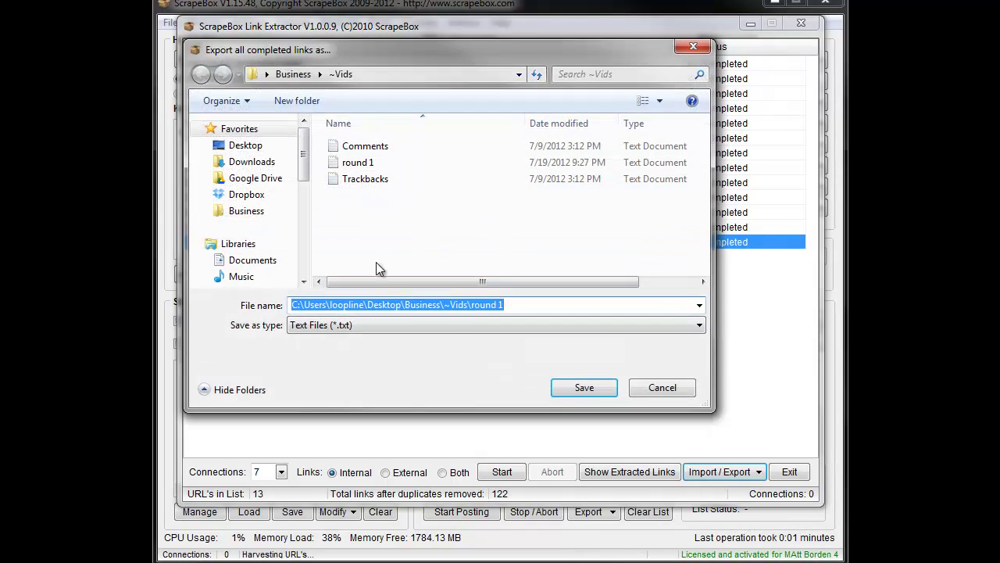
pyautogui.write('roun')
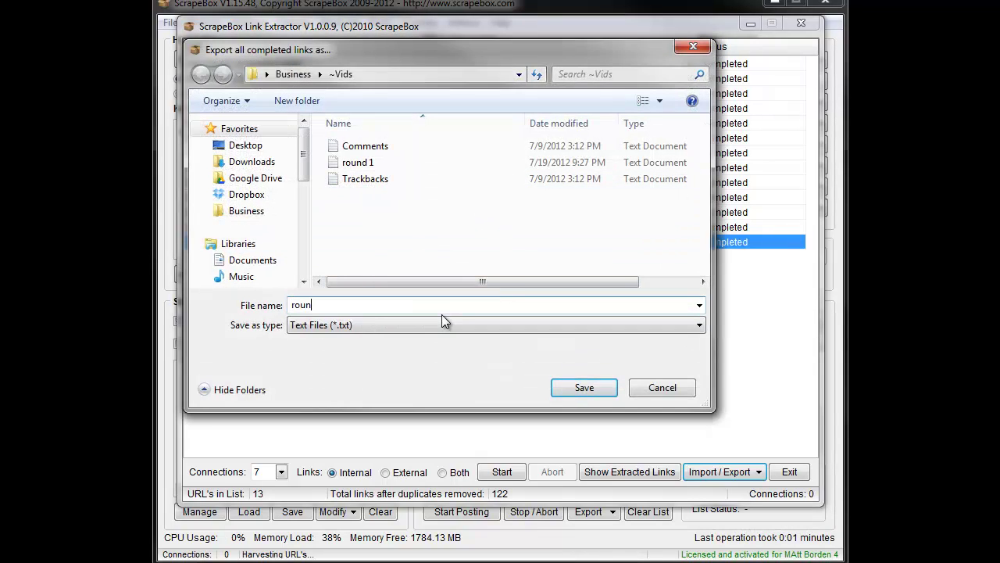
pyautogui.write('d 2')
pyautogui.press('Return')
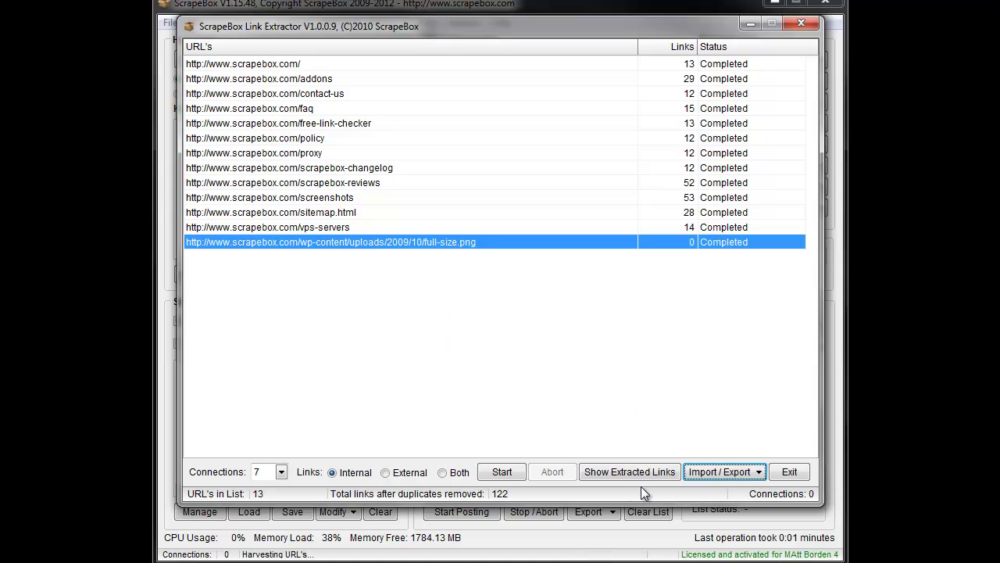
pyautogui.click(723, 477)
pyautogui.click(739, 512)
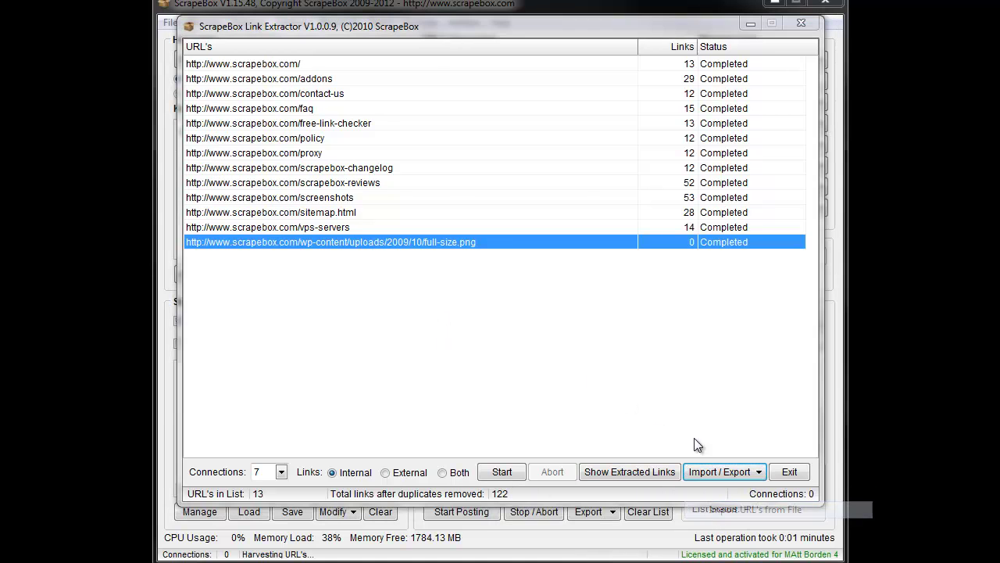
# Load the round 2 file and crawl its 122 URLs, reaching 125 links.
pyautogui.doubleClick(360, 178)
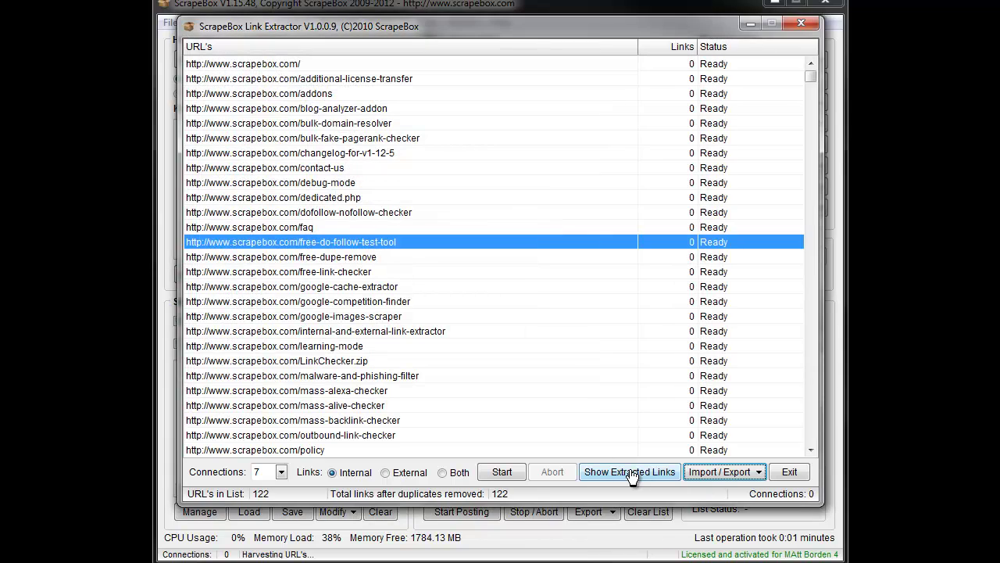
pyautogui.click(486, 474)
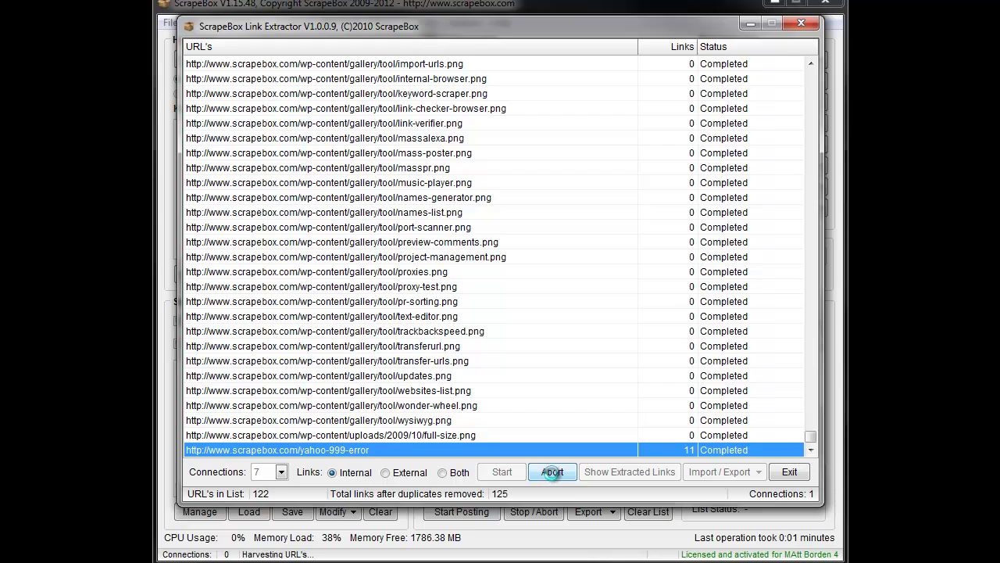
# Close the extractor, clear the list, and re-harvest 75 Google results for site:scrapebox.com.
pyautogui.click(790, 472)
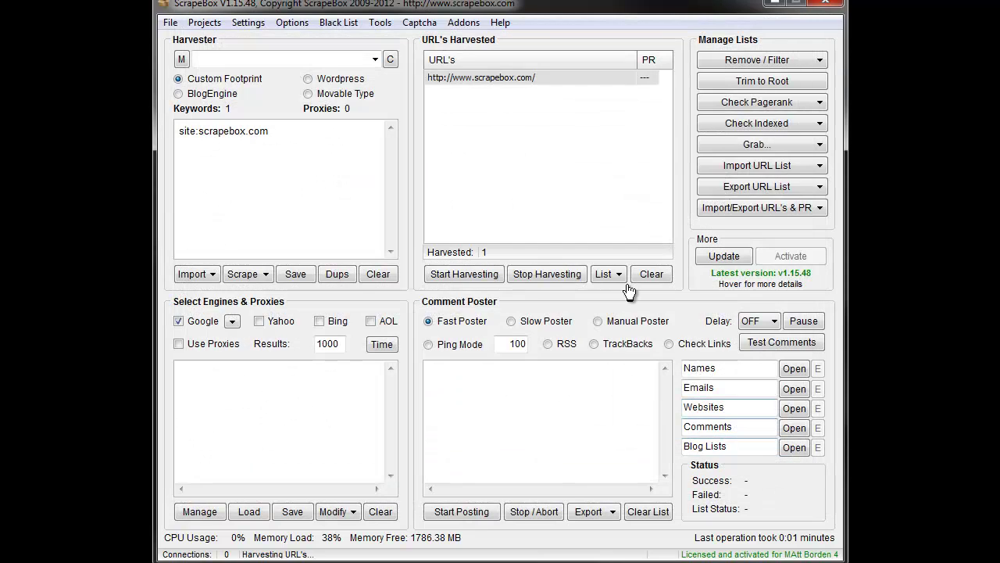
pyautogui.click(670, 277)
pyautogui.click(532, 375)
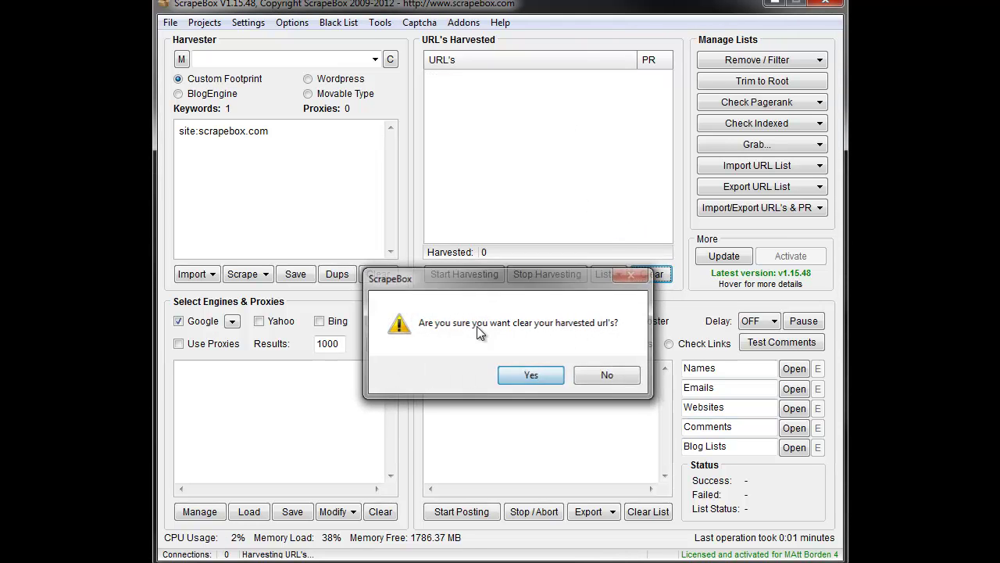
pyautogui.click(451, 280)
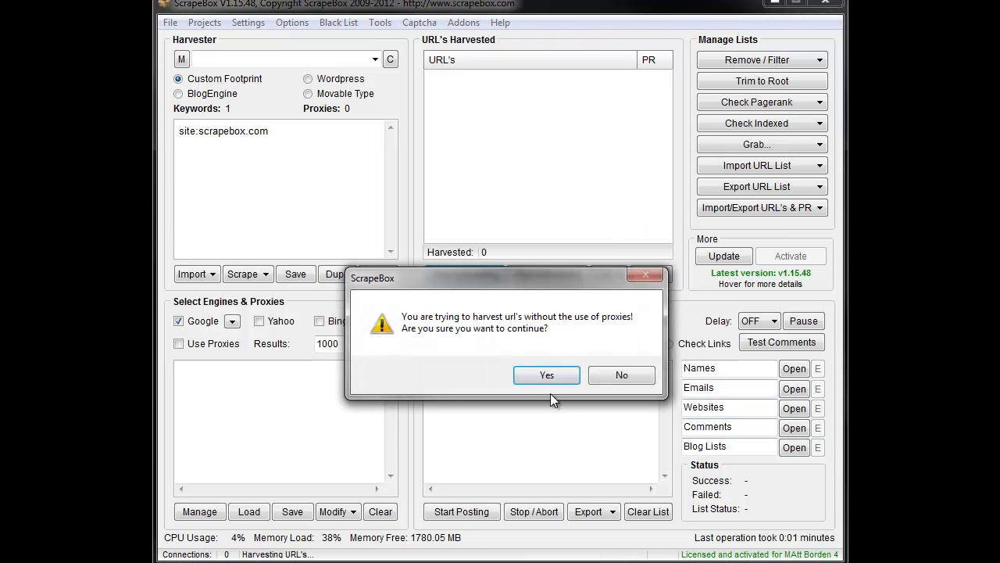
pyautogui.click(547, 376)
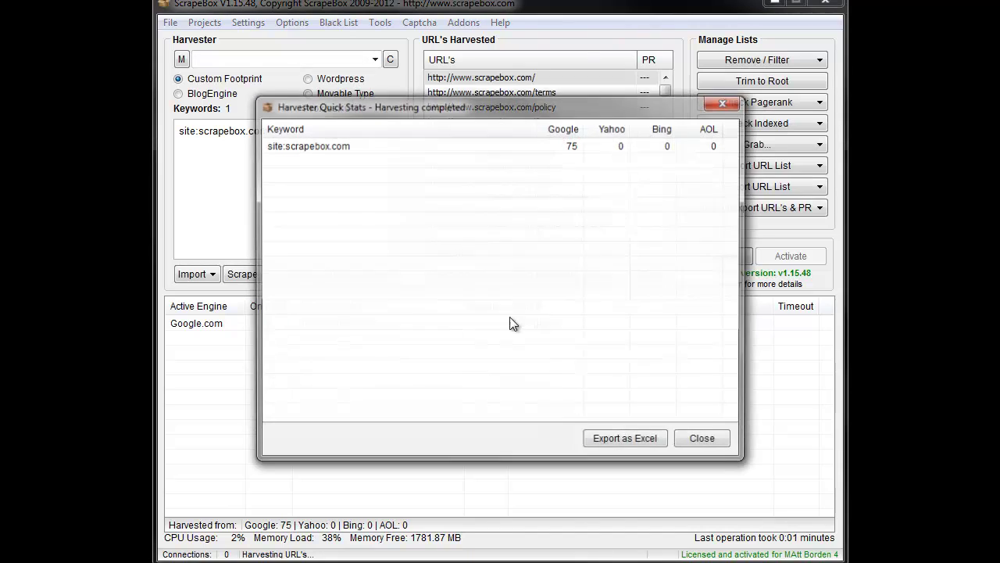
pyautogui.click(689, 442)
# Export the harvested URLs as a text file named from google.
pyautogui.click(781, 186)
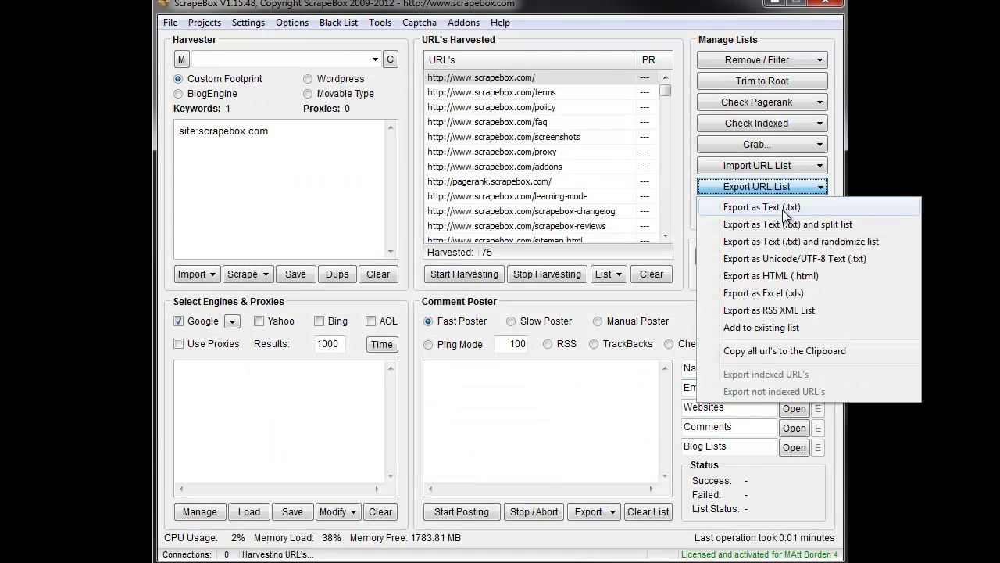
pyautogui.click(787, 206)
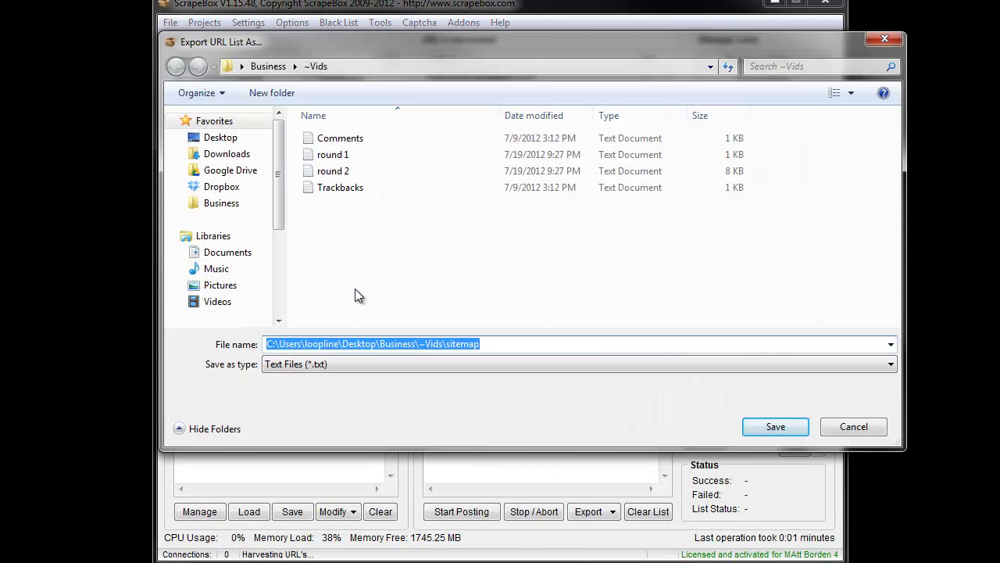
pyautogui.write('from google')
pyautogui.press('Return')
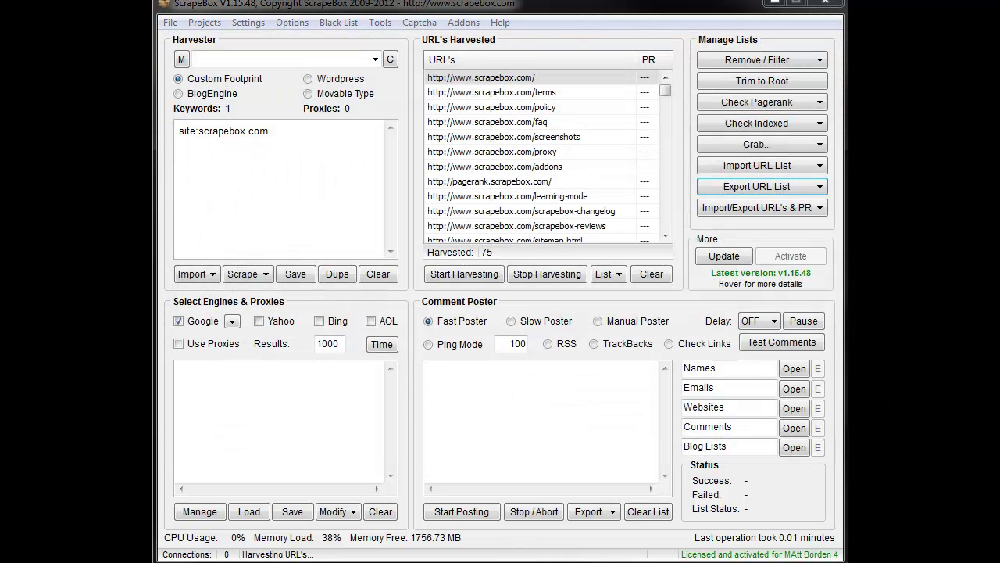
# Open the Link Extractor and load the from google URL file.
pyautogui.click(465, 22)
pyautogui.click(502, 357)
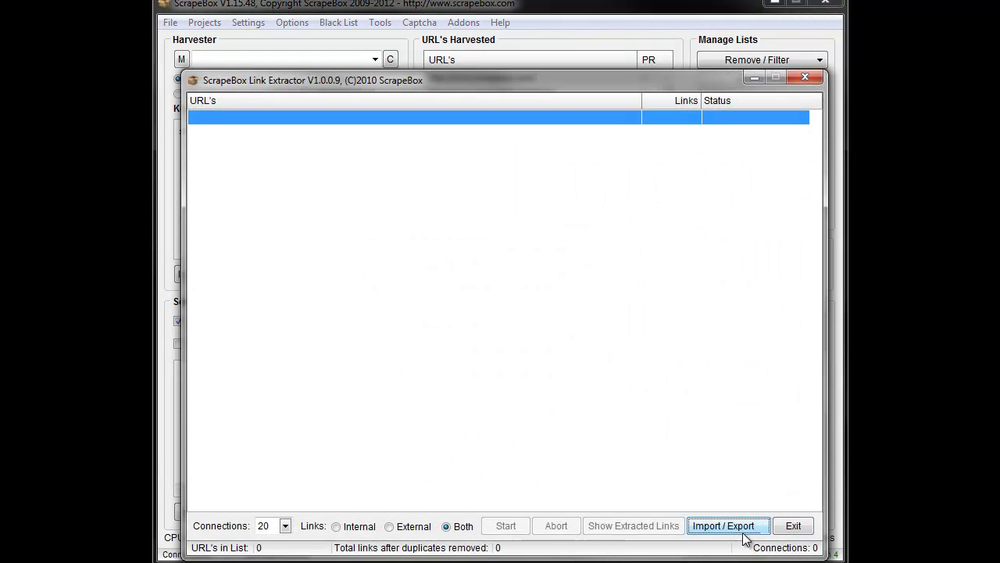
pyautogui.click(745, 538)
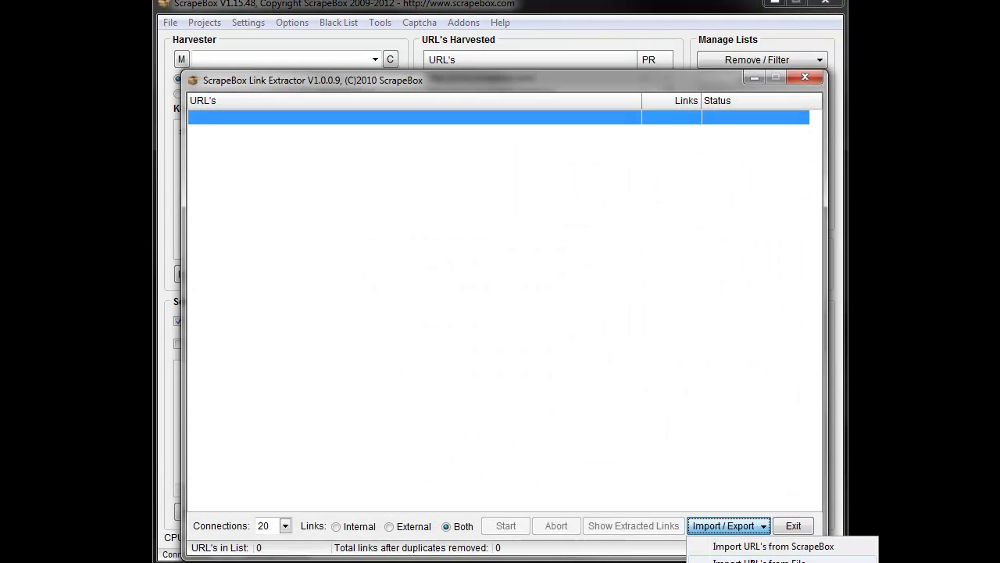
pyautogui.click(758, 557)
pyautogui.doubleClick(373, 216)
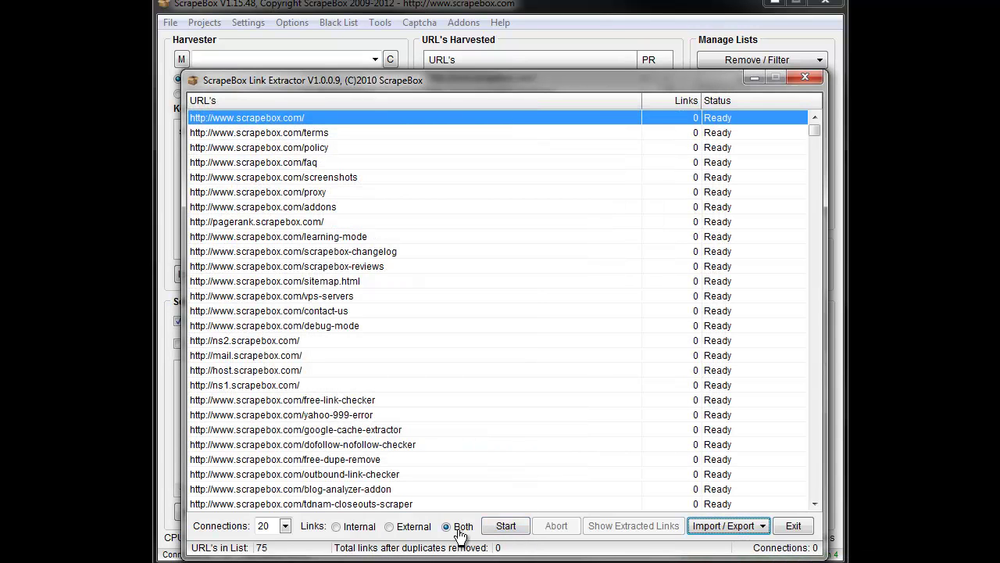
# Crawl the 75 URLs for internal links only, producing 127 unique links.
pyautogui.click(353, 530)
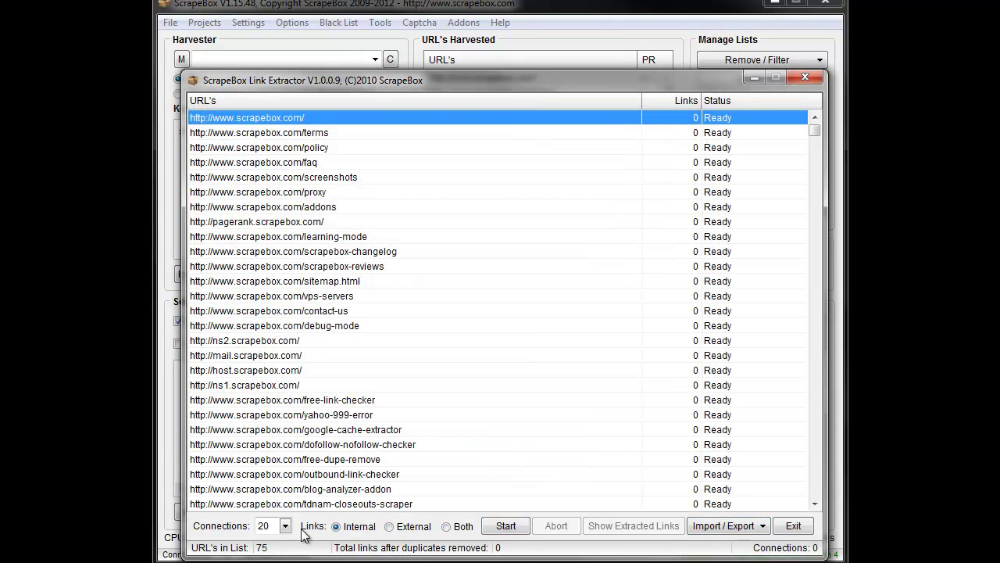
pyautogui.scroll(2, 279, 556)
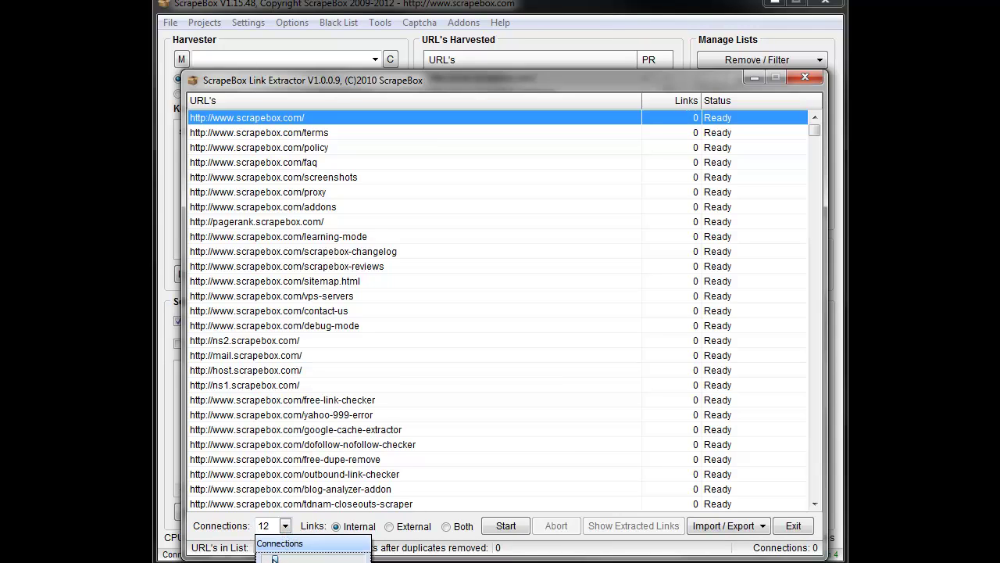
pyautogui.scroll(3, 274, 558)
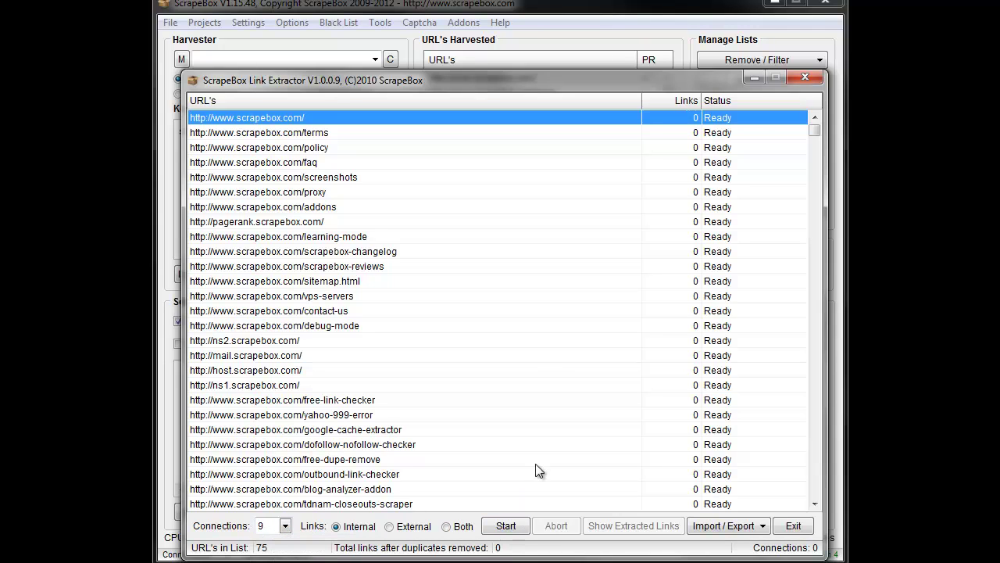
pyautogui.click(505, 525)
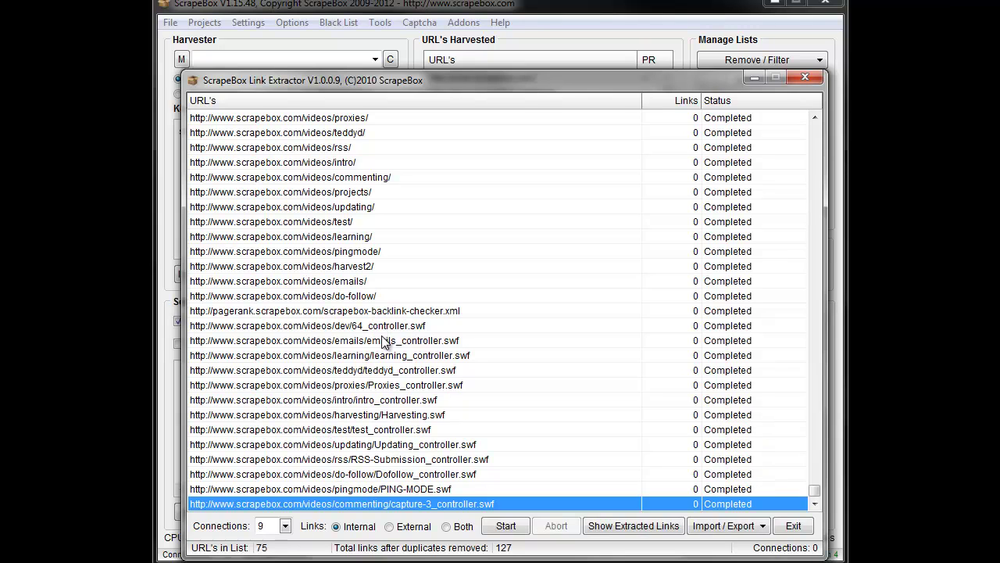
pyautogui.scroll(7, 384, 398)
pyautogui.scroll(-7, 387, 399)
pyautogui.scroll(20, 390, 397)
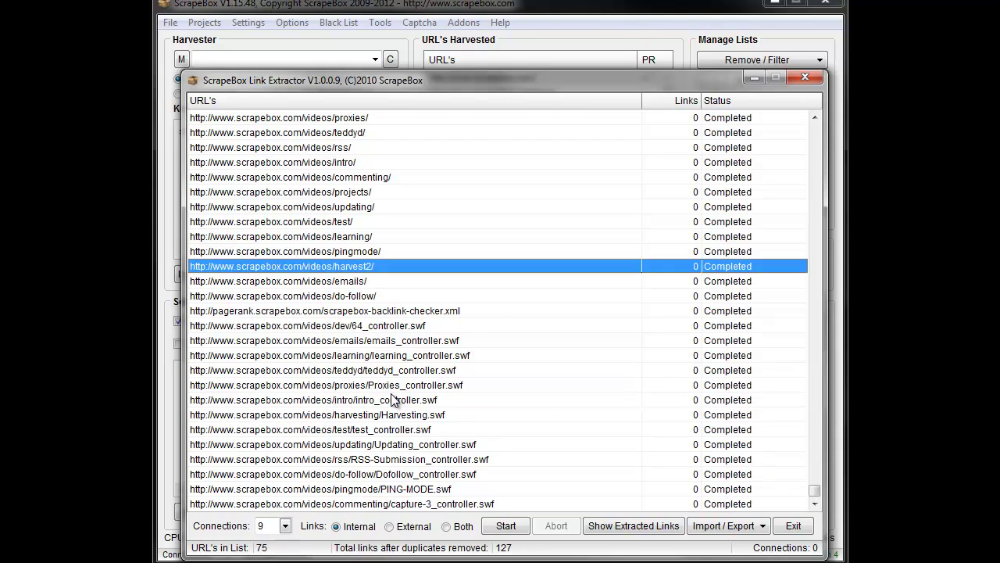
pyautogui.scroll(10, 392, 399)
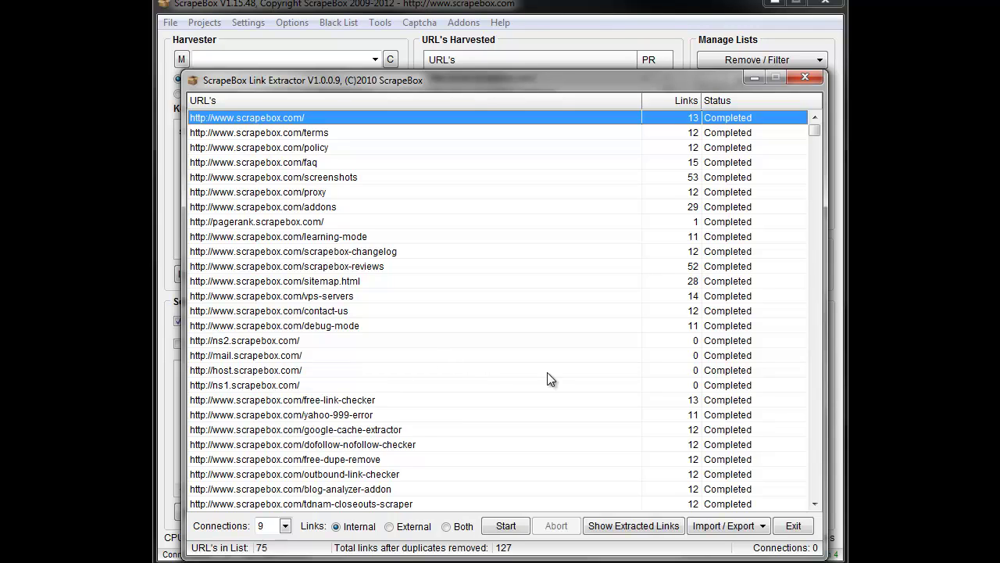
pyautogui.click(450, 385)
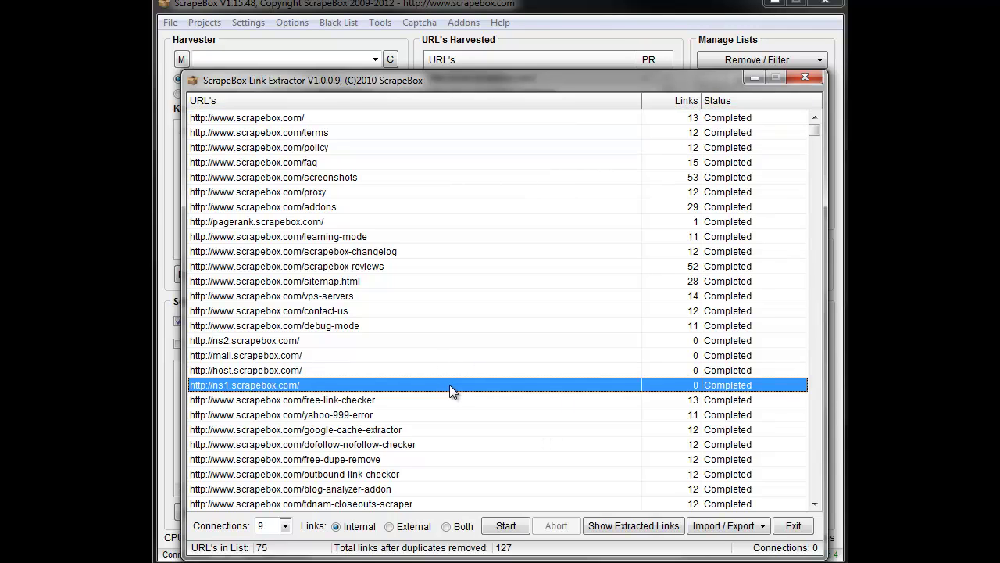
pyautogui.press('pagedown')
pyautogui.press('pagedown')
pyautogui.press('pagedown')
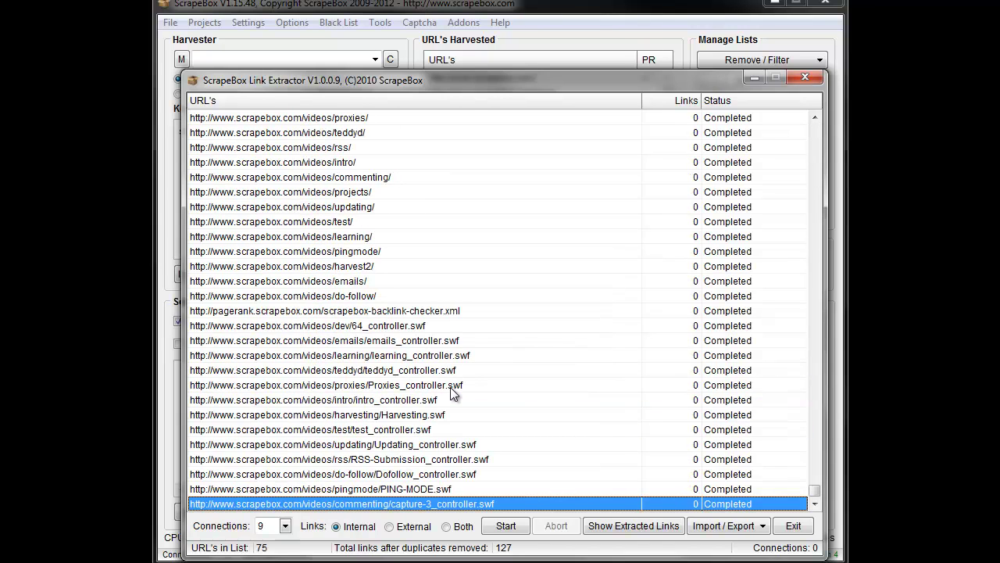
# Close the extractor and clear the harvested URL list.
pyautogui.click(795, 529)
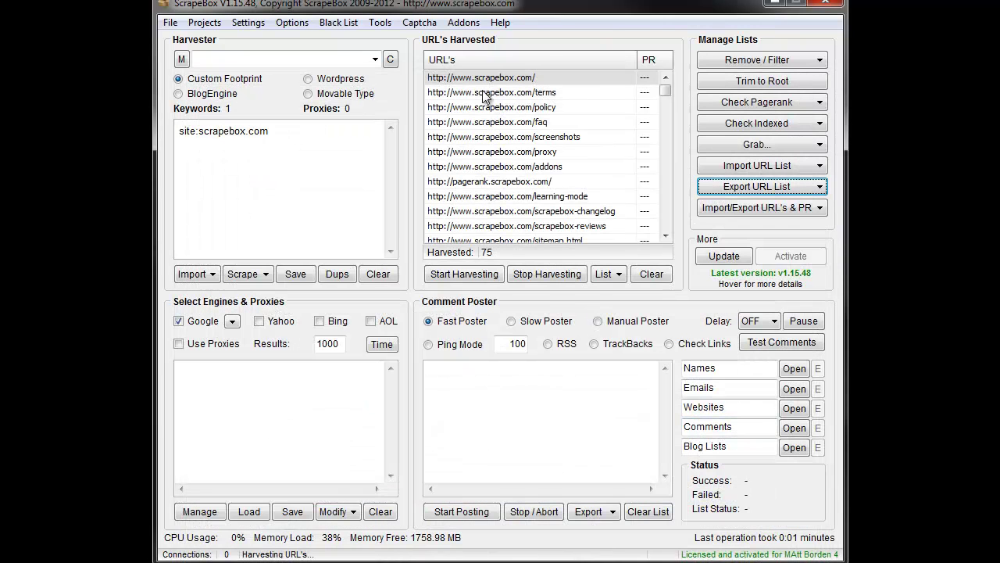
pyautogui.click(723, 187)
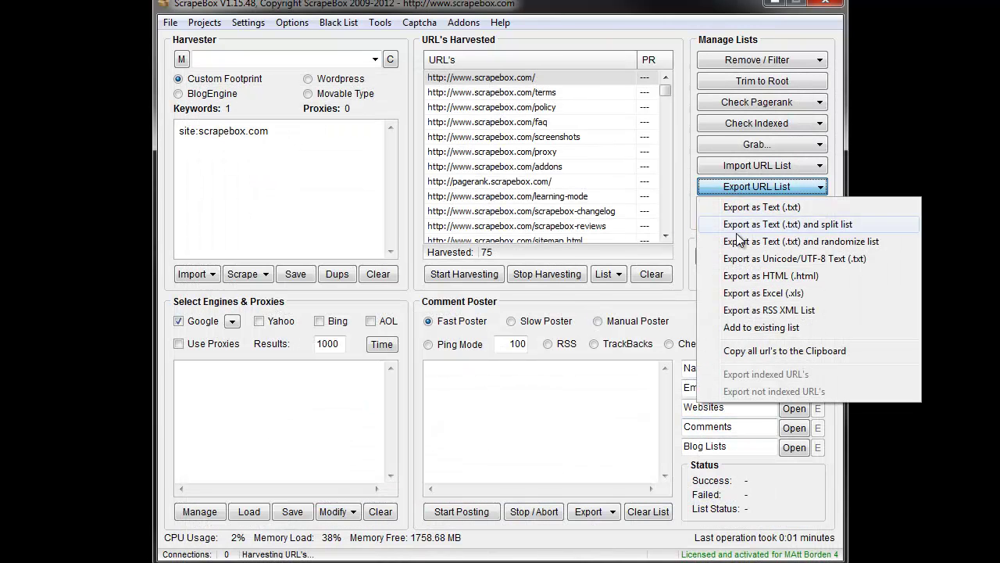
pyautogui.click(661, 275)
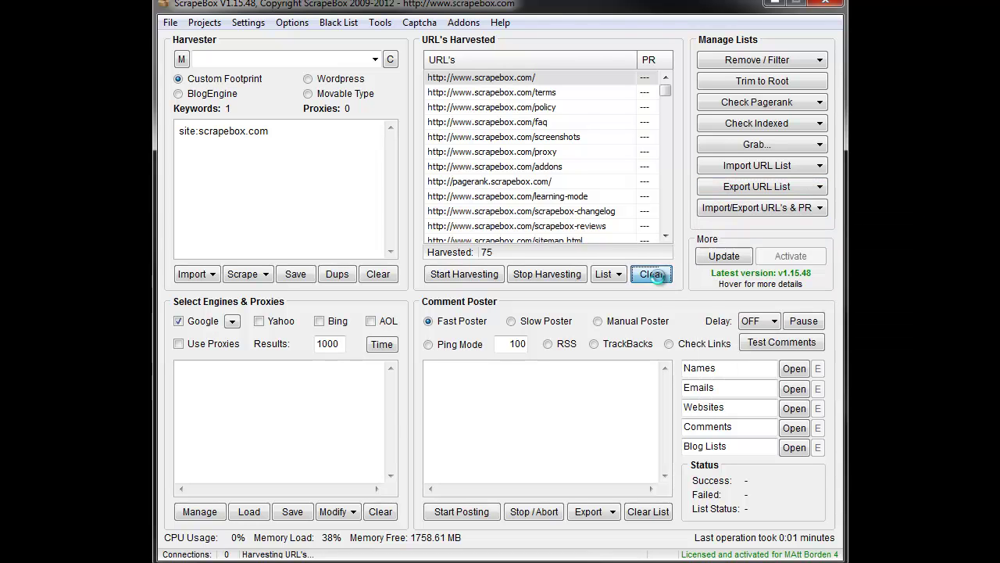
pyautogui.click(662, 275)
pyautogui.click(530, 374)
# Import the 122 URLs from the round 2 file in ~Vids into the list.
pyautogui.click(762, 166)
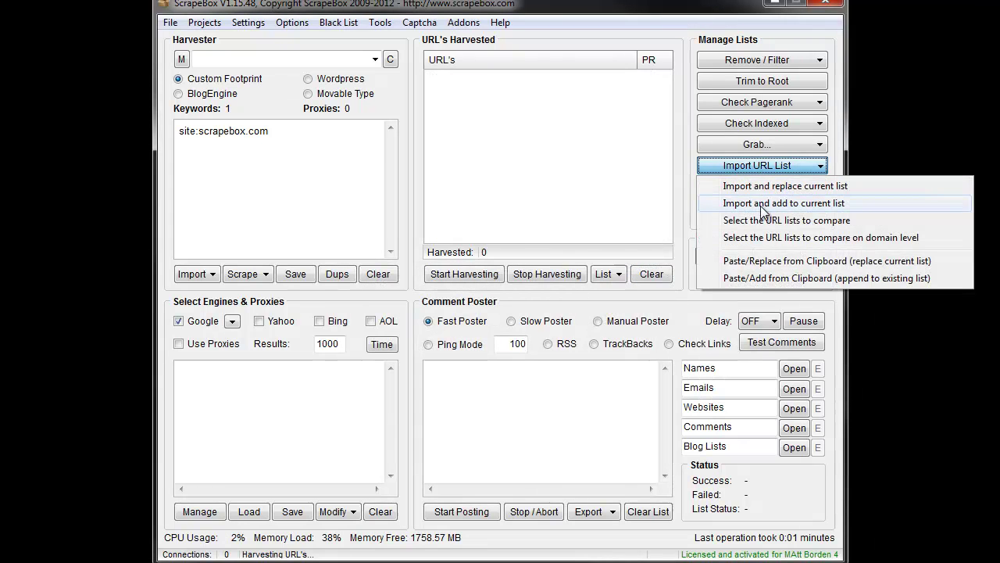
pyautogui.click(760, 205)
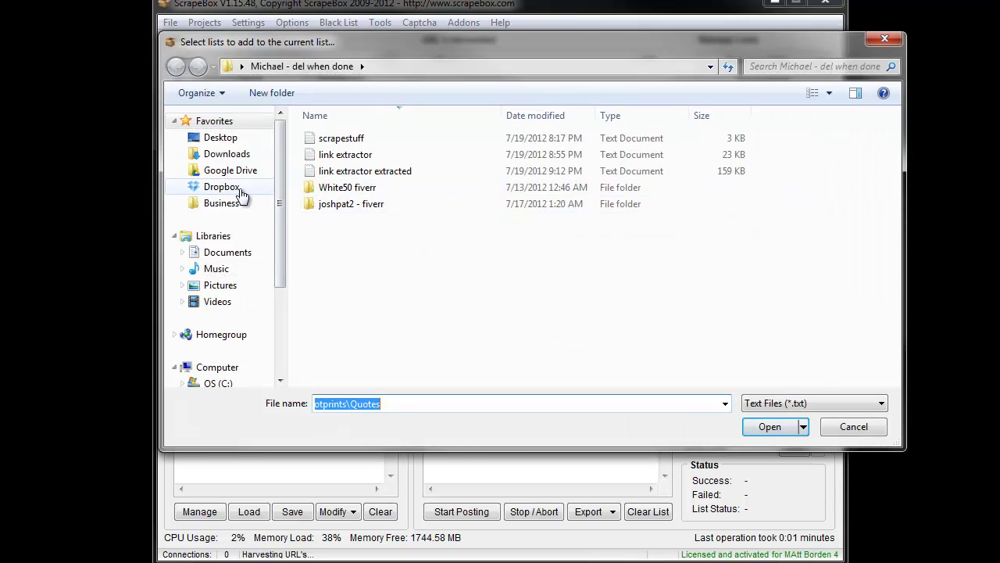
pyautogui.click(222, 203)
pyautogui.doubleClick(350, 156)
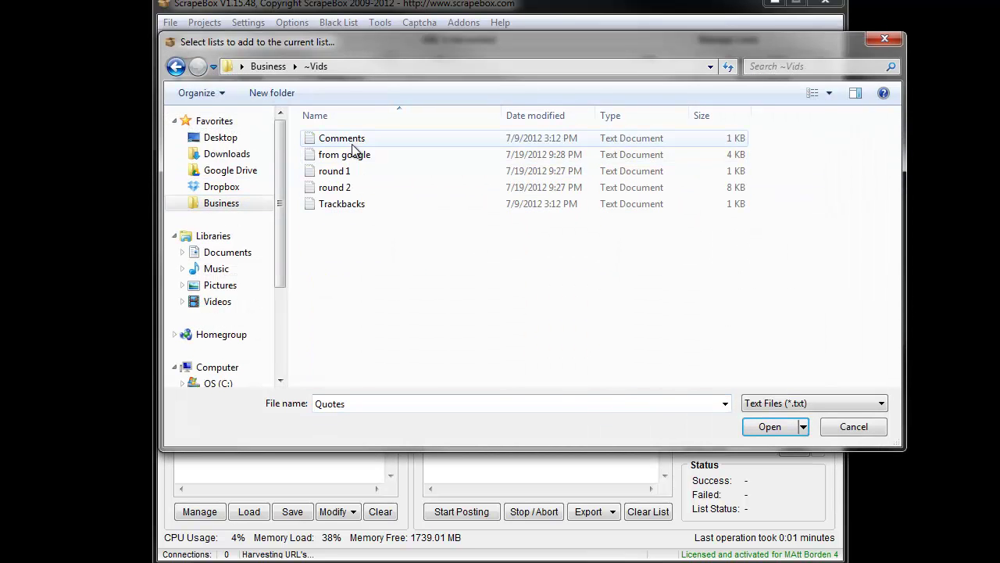
pyautogui.doubleClick(344, 189)
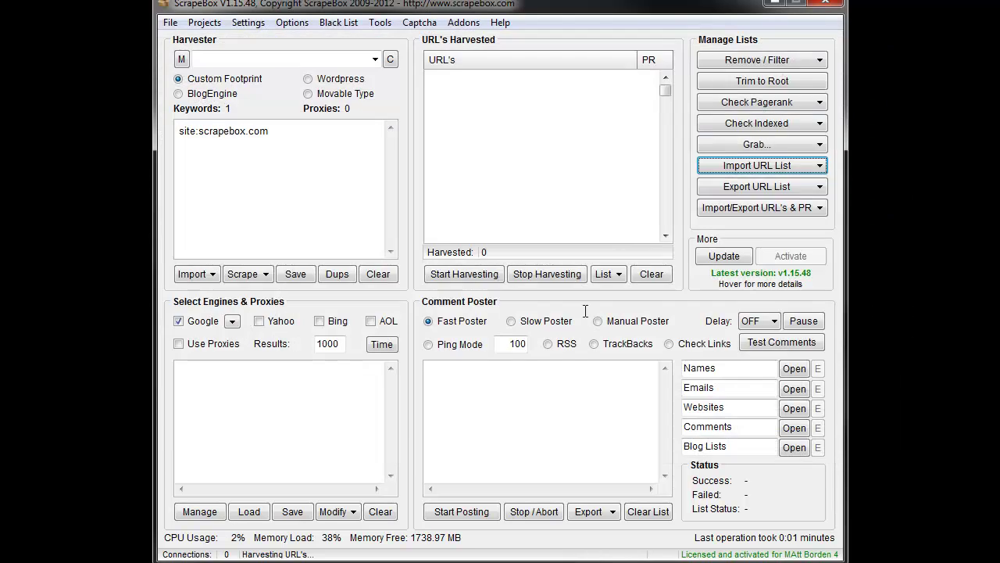
# Export the 122 URLs as an HTML page named sitemap1.
pyautogui.click(727, 189)
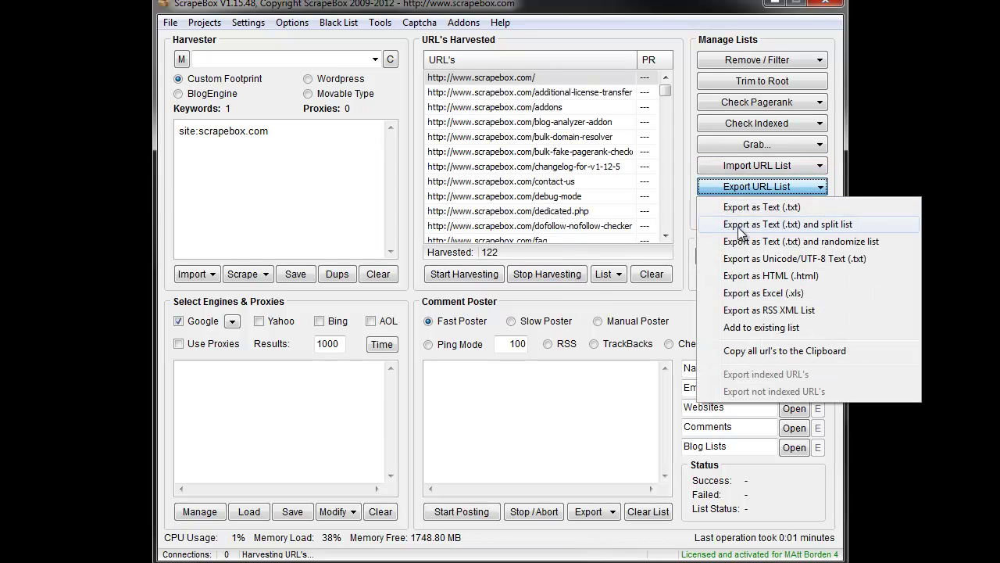
pyautogui.click(746, 276)
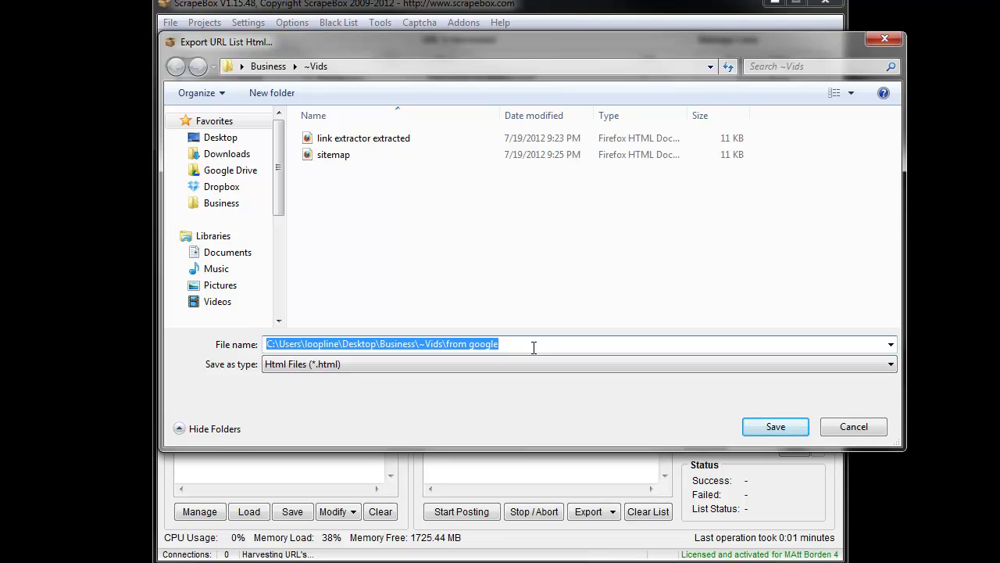
pyautogui.write('sitemat')
pyautogui.press('BackSpace')
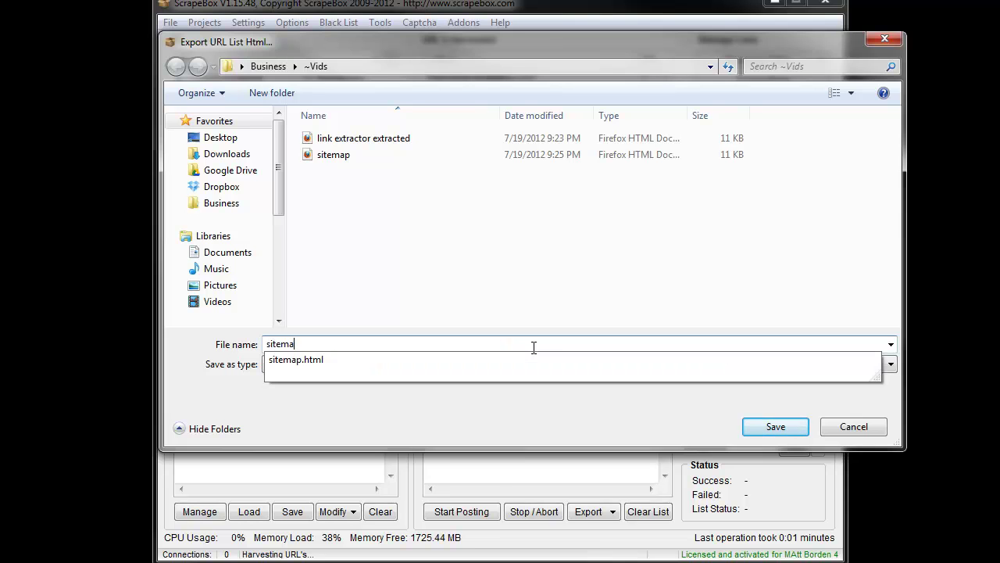
pyautogui.write('p1')
pyautogui.press('Return')
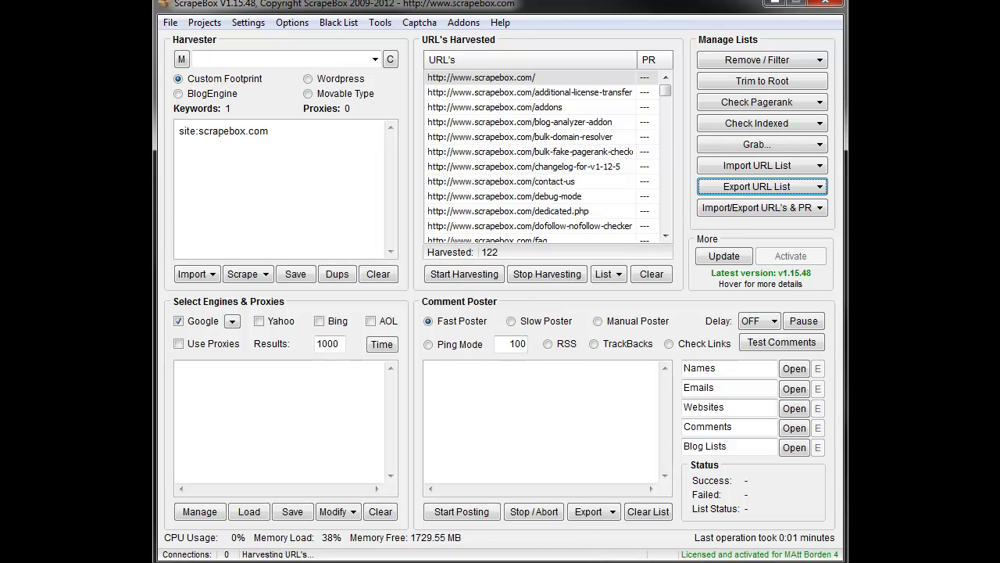
# Find sitemap1 in Business\~Vids and open it in the web browser.
pyautogui.hotkey('alt', 'Tab')
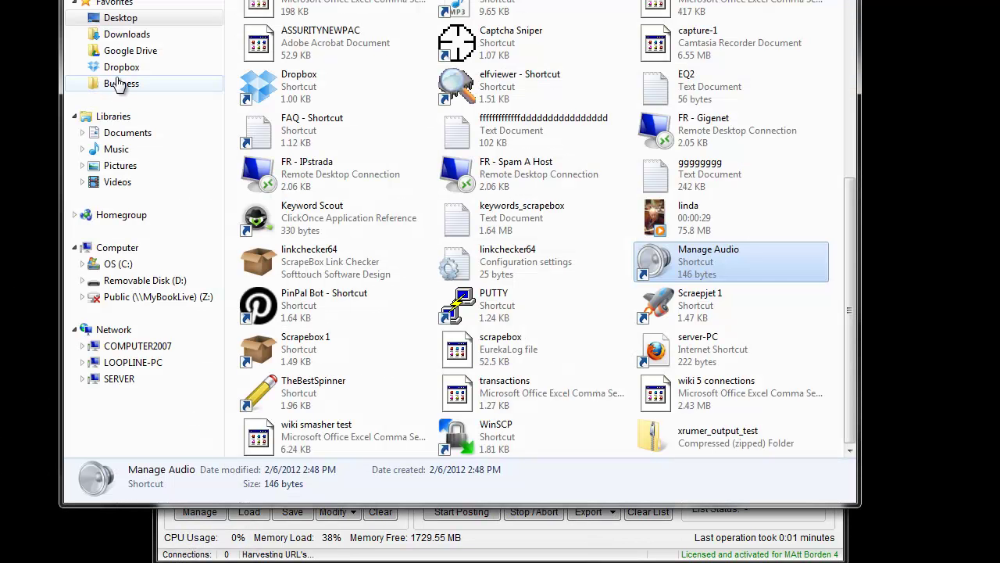
pyautogui.click(121, 82)
pyautogui.doubleClick(267, 34)
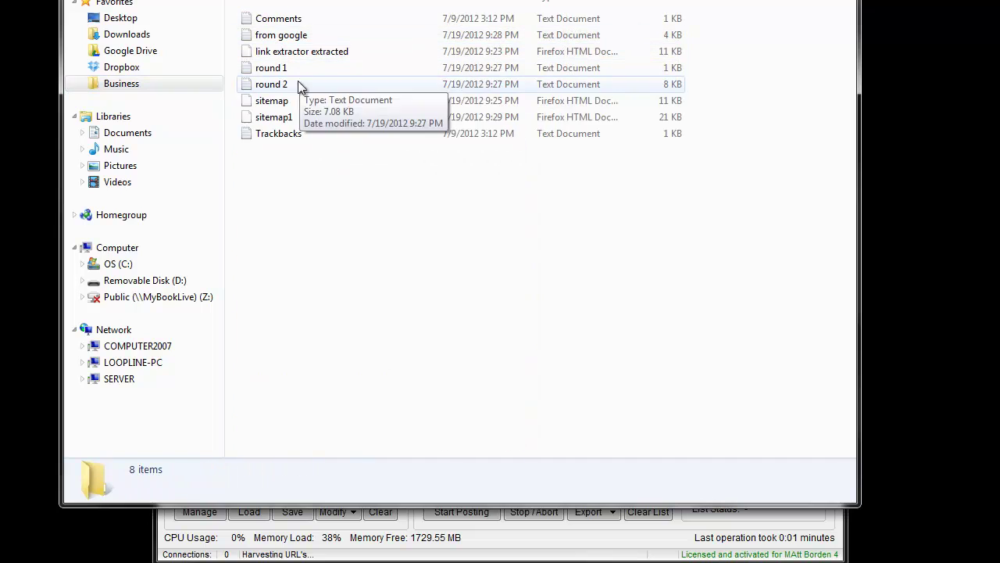
pyautogui.click(289, 121)
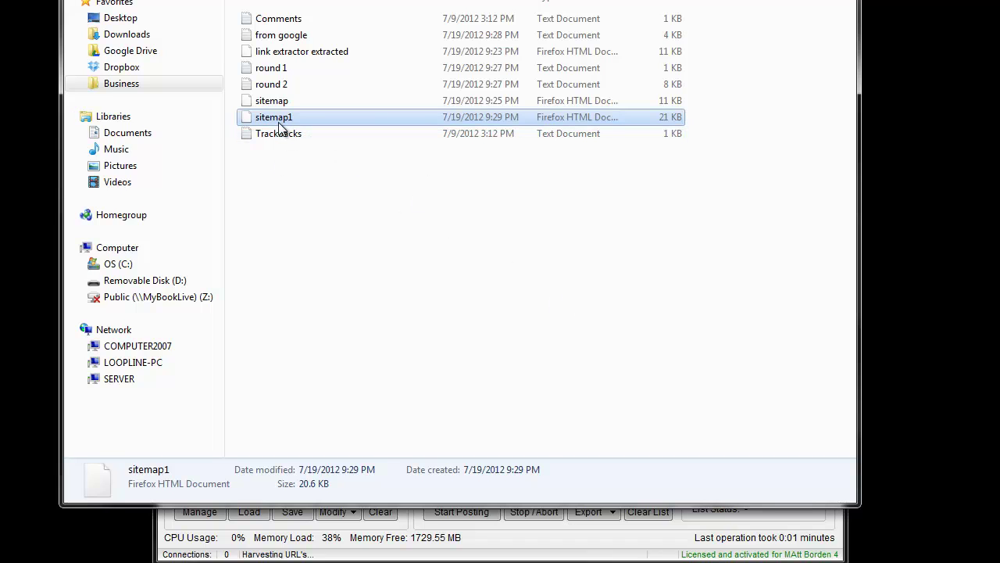
pyautogui.press('Return')
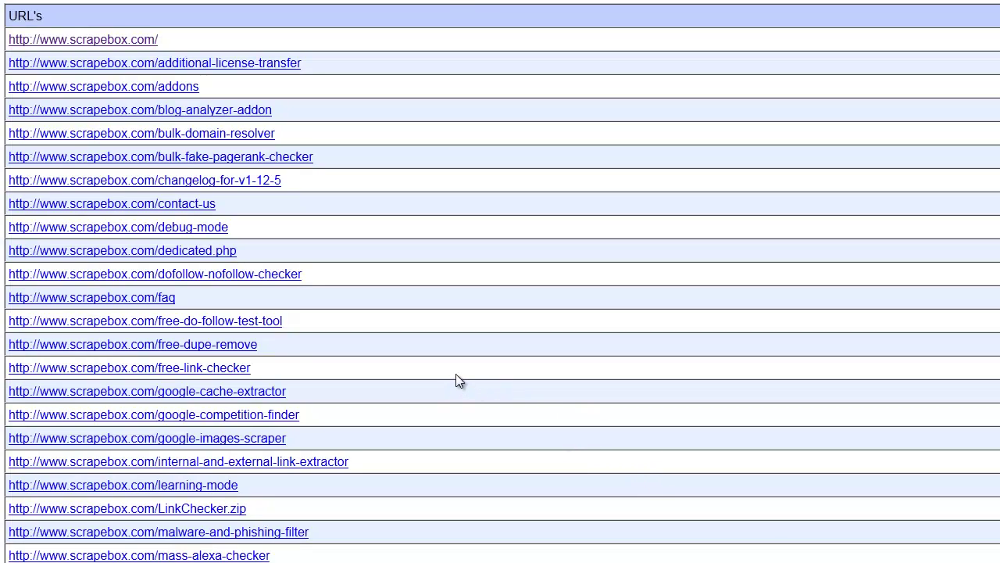
# Scroll through the sitemap1 URL table, from the home page down to the gallery image links.
pyautogui.scroll(-20, 457, 374)
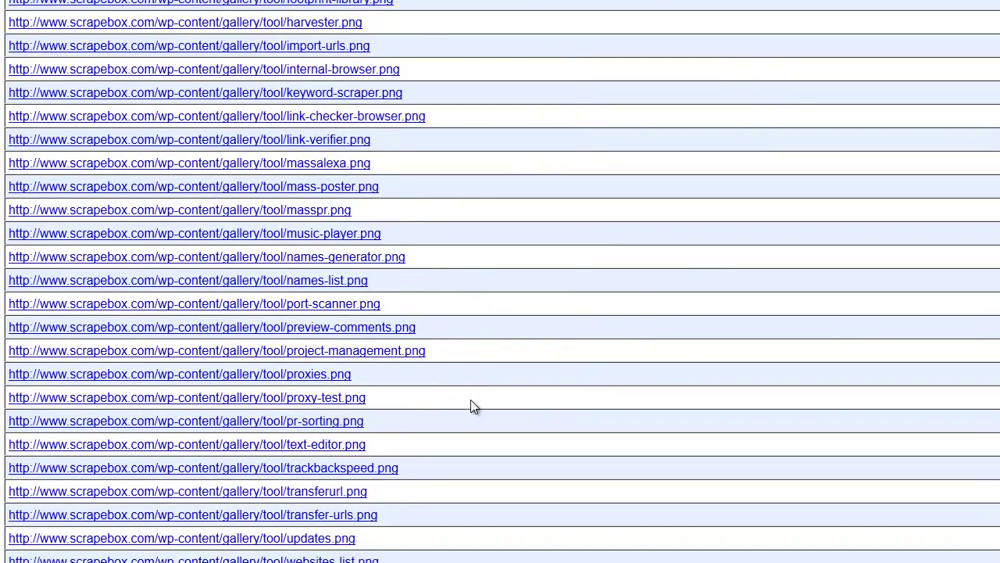
pyautogui.scroll(20, 472, 405)
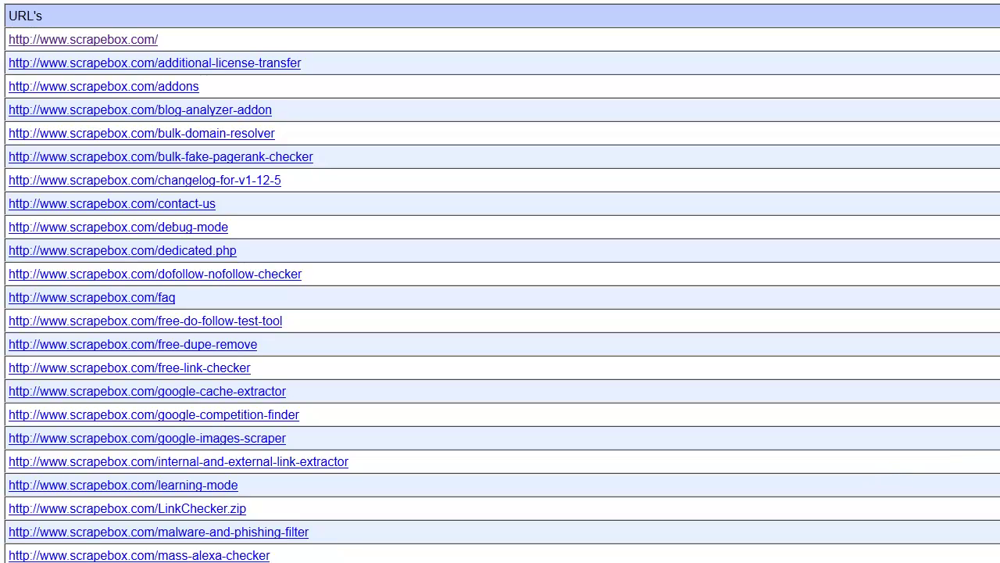
# Close Firefox and switch back to ScrapeBox's main window with its 122 URLs.
pyautogui.hotkey('alt', 'F4')
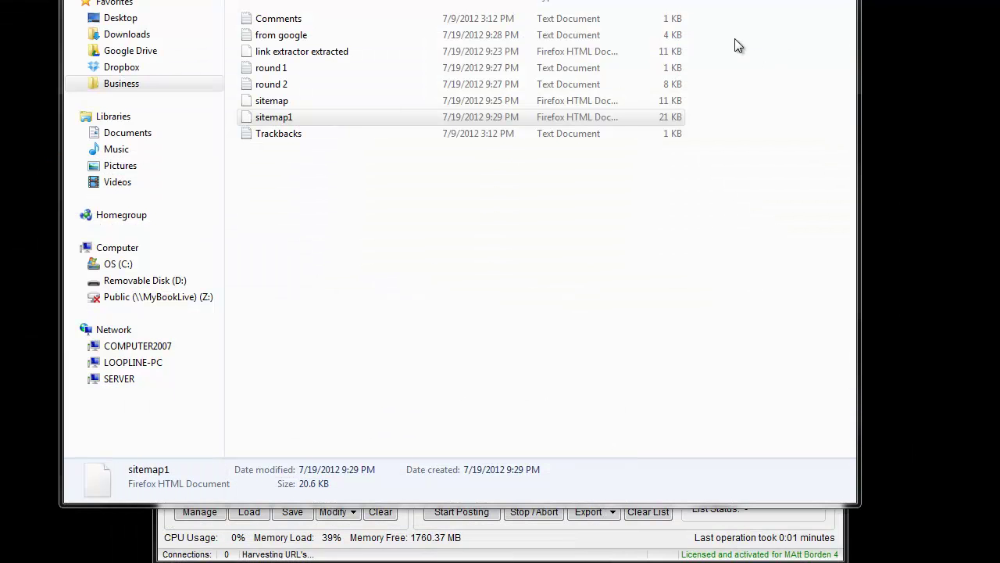
pyautogui.hotkey('alt', 'Tab')
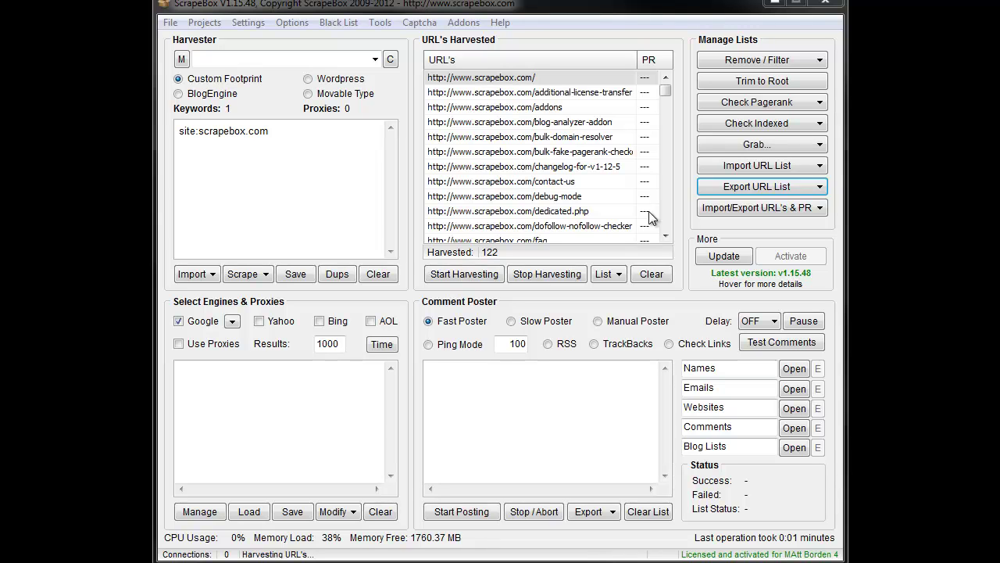
# Export the 122 URLs as an RSS XML list and scan all of them for titles and descriptions.
pyautogui.click(742, 189)
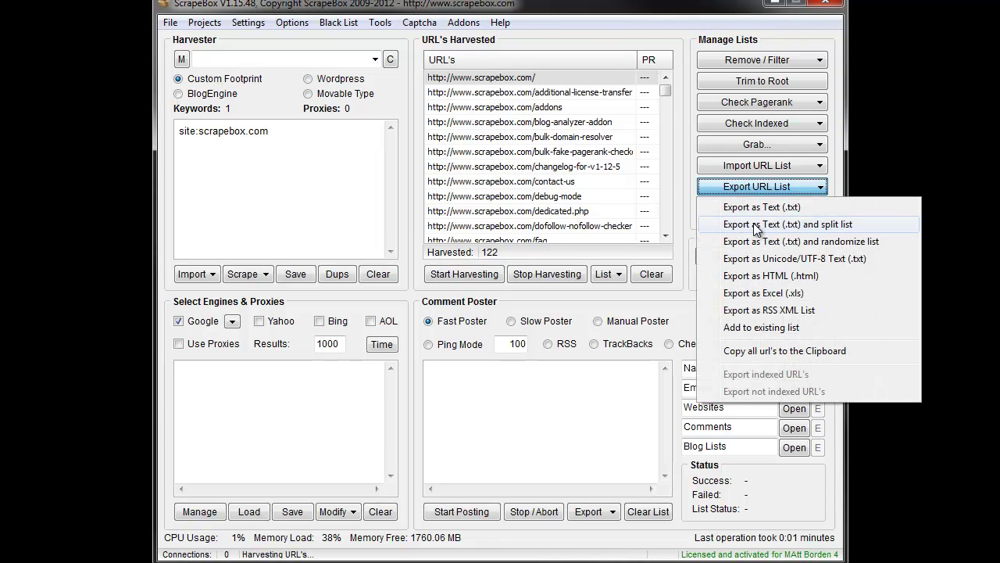
pyautogui.click(824, 310)
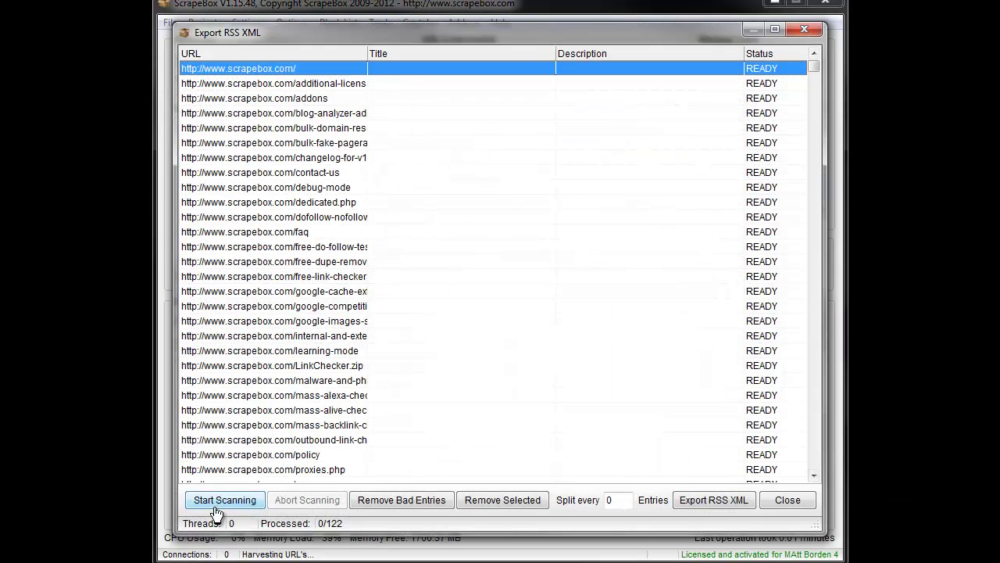
pyautogui.click(224, 504)
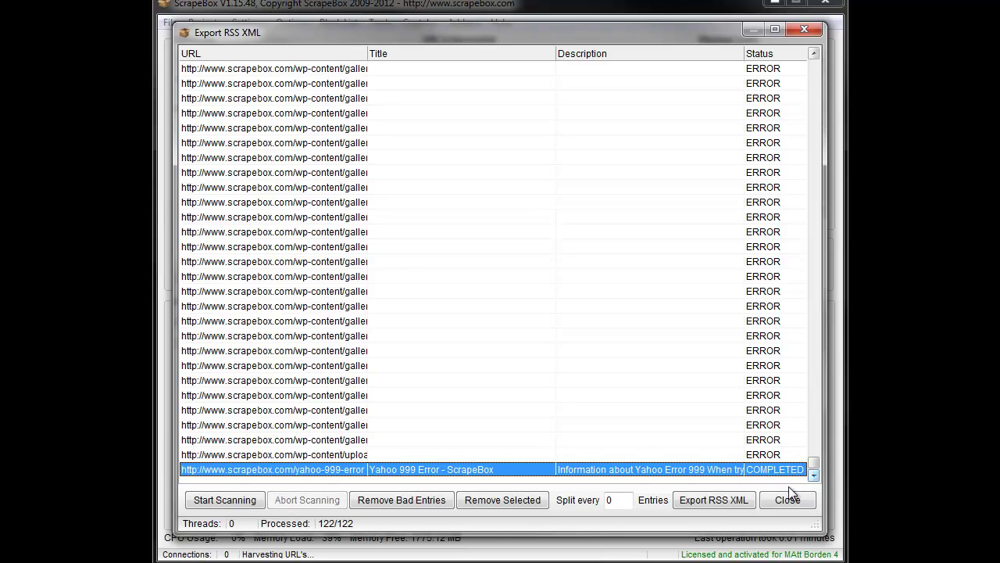
pyautogui.moveTo(814, 466); pyautogui.dragTo(437, 292)
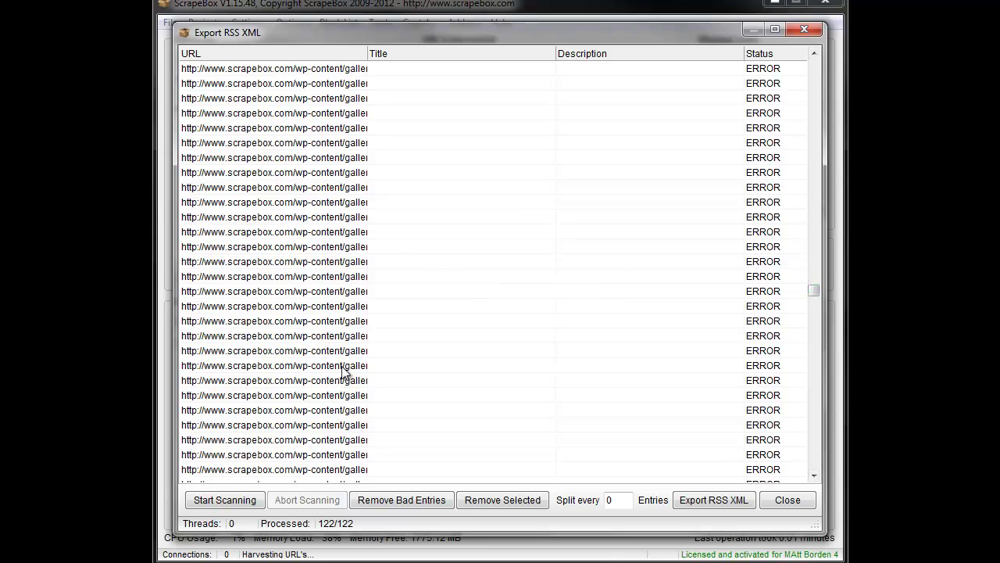
pyautogui.moveTo(814, 290); pyautogui.dragTo(743, 531)
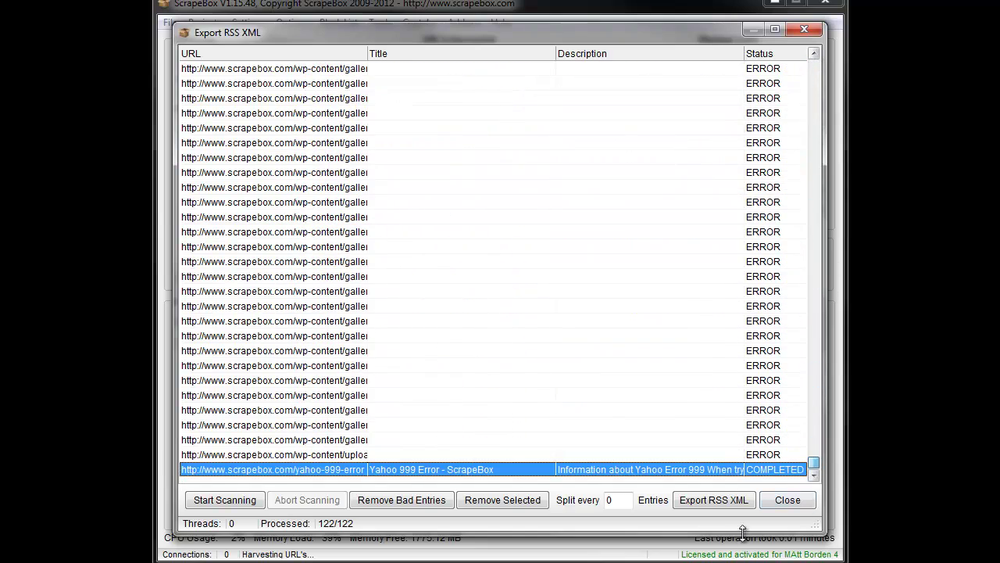
# Save the scanned RSS export as 'feed' in the ~Vids folder.
pyautogui.click(714, 499)
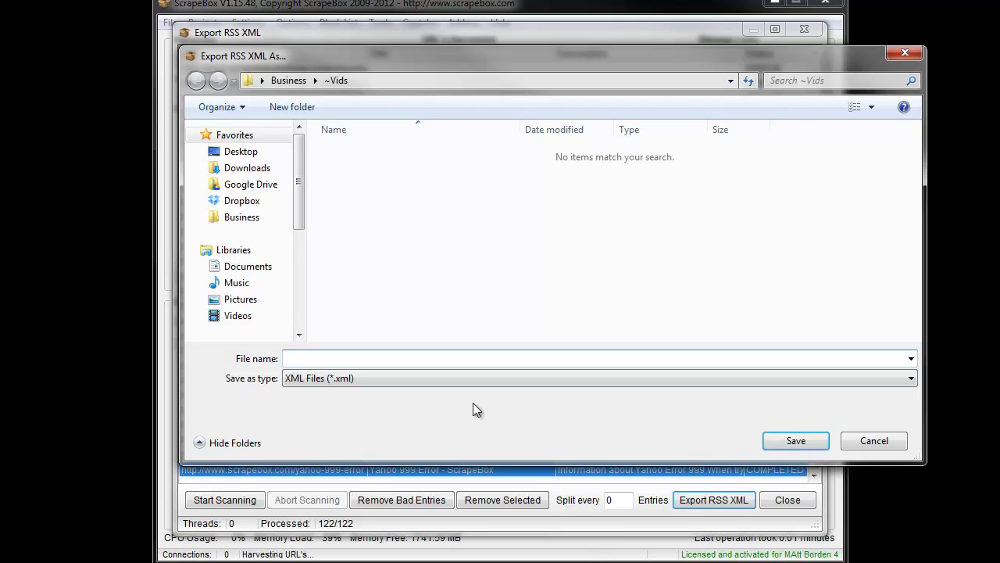
pyautogui.write('feed')
pyautogui.press('Return')
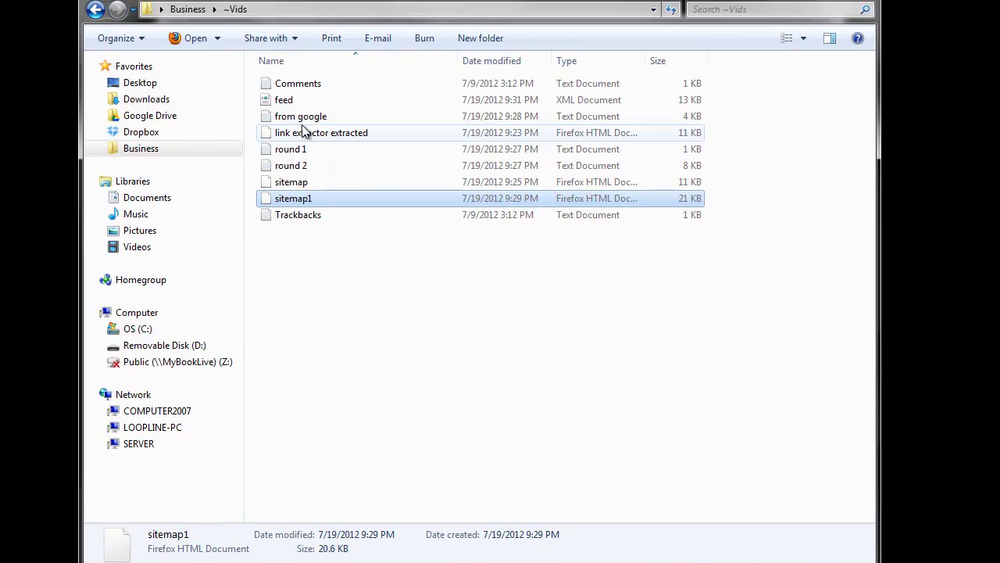
# Confirm the feed XML file is in ~Vids, then close Explorer and the Export RSS XML window.
pyautogui.click(287, 100)
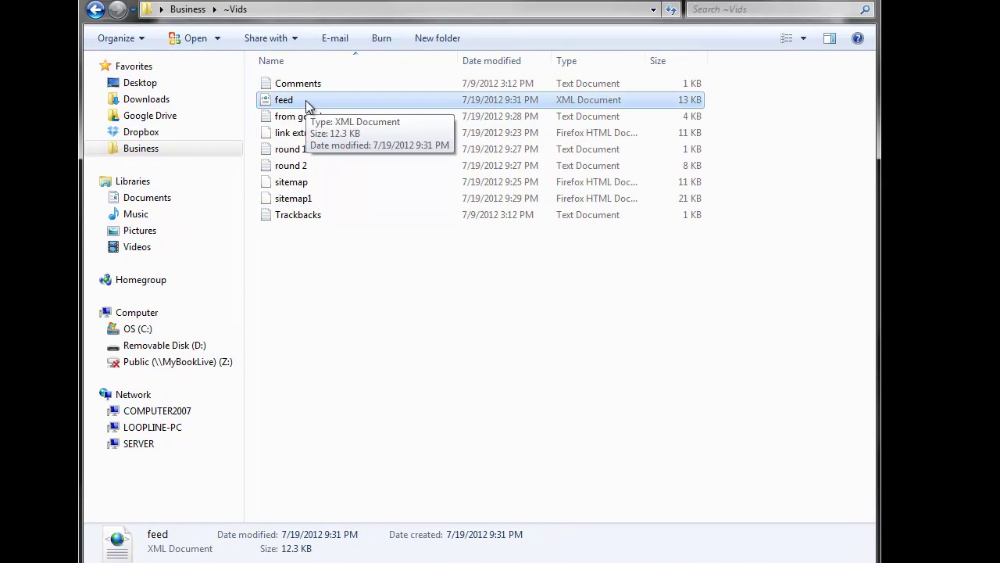
pyautogui.moveTo(279, 88); pyautogui.dragTo(333, 184)
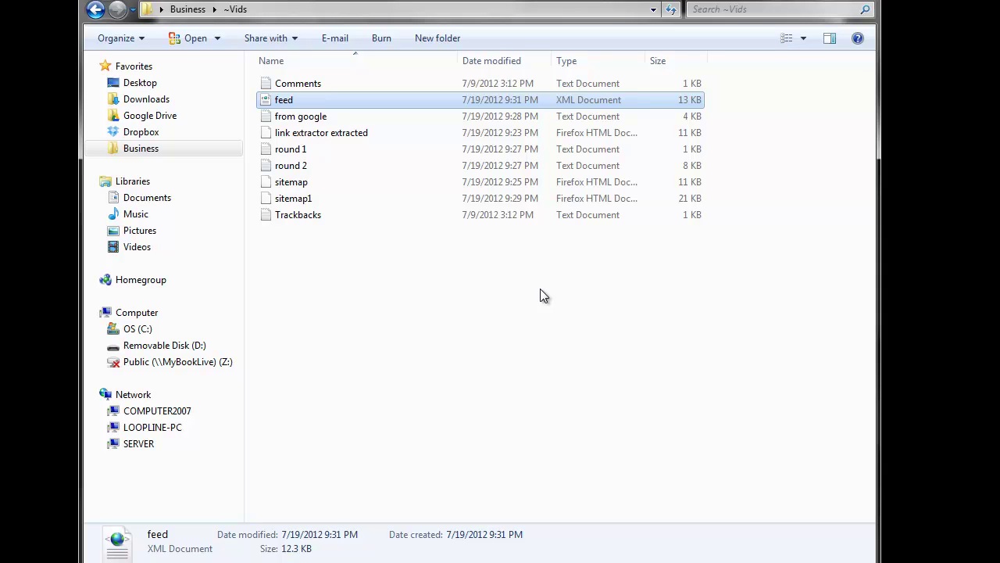
pyautogui.click(825, 3)
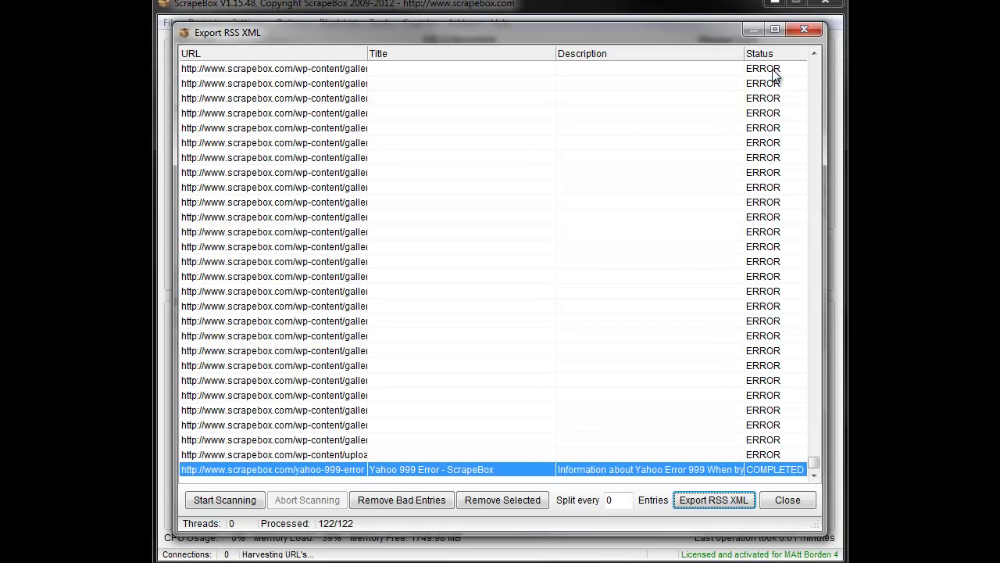
pyautogui.click(788, 502)
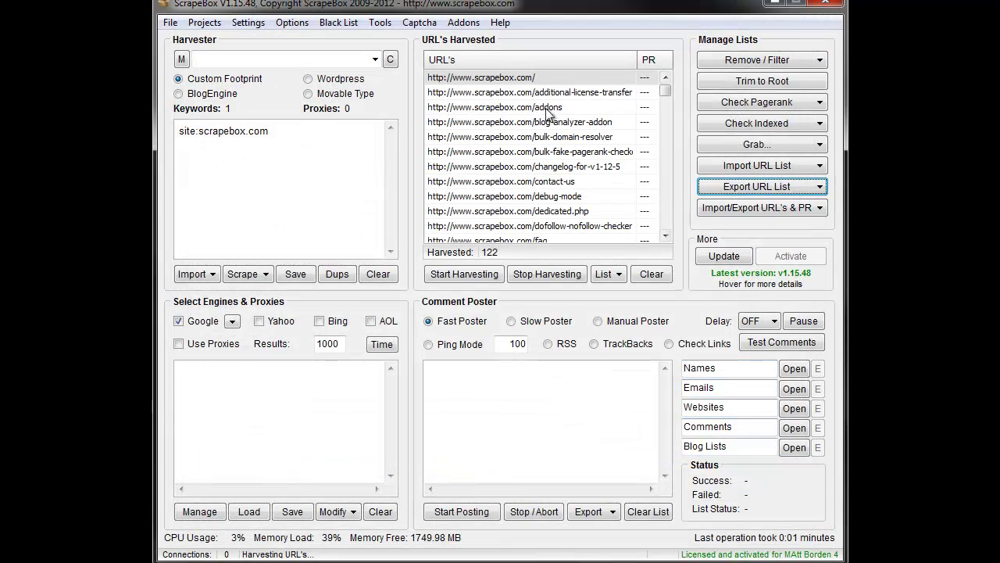